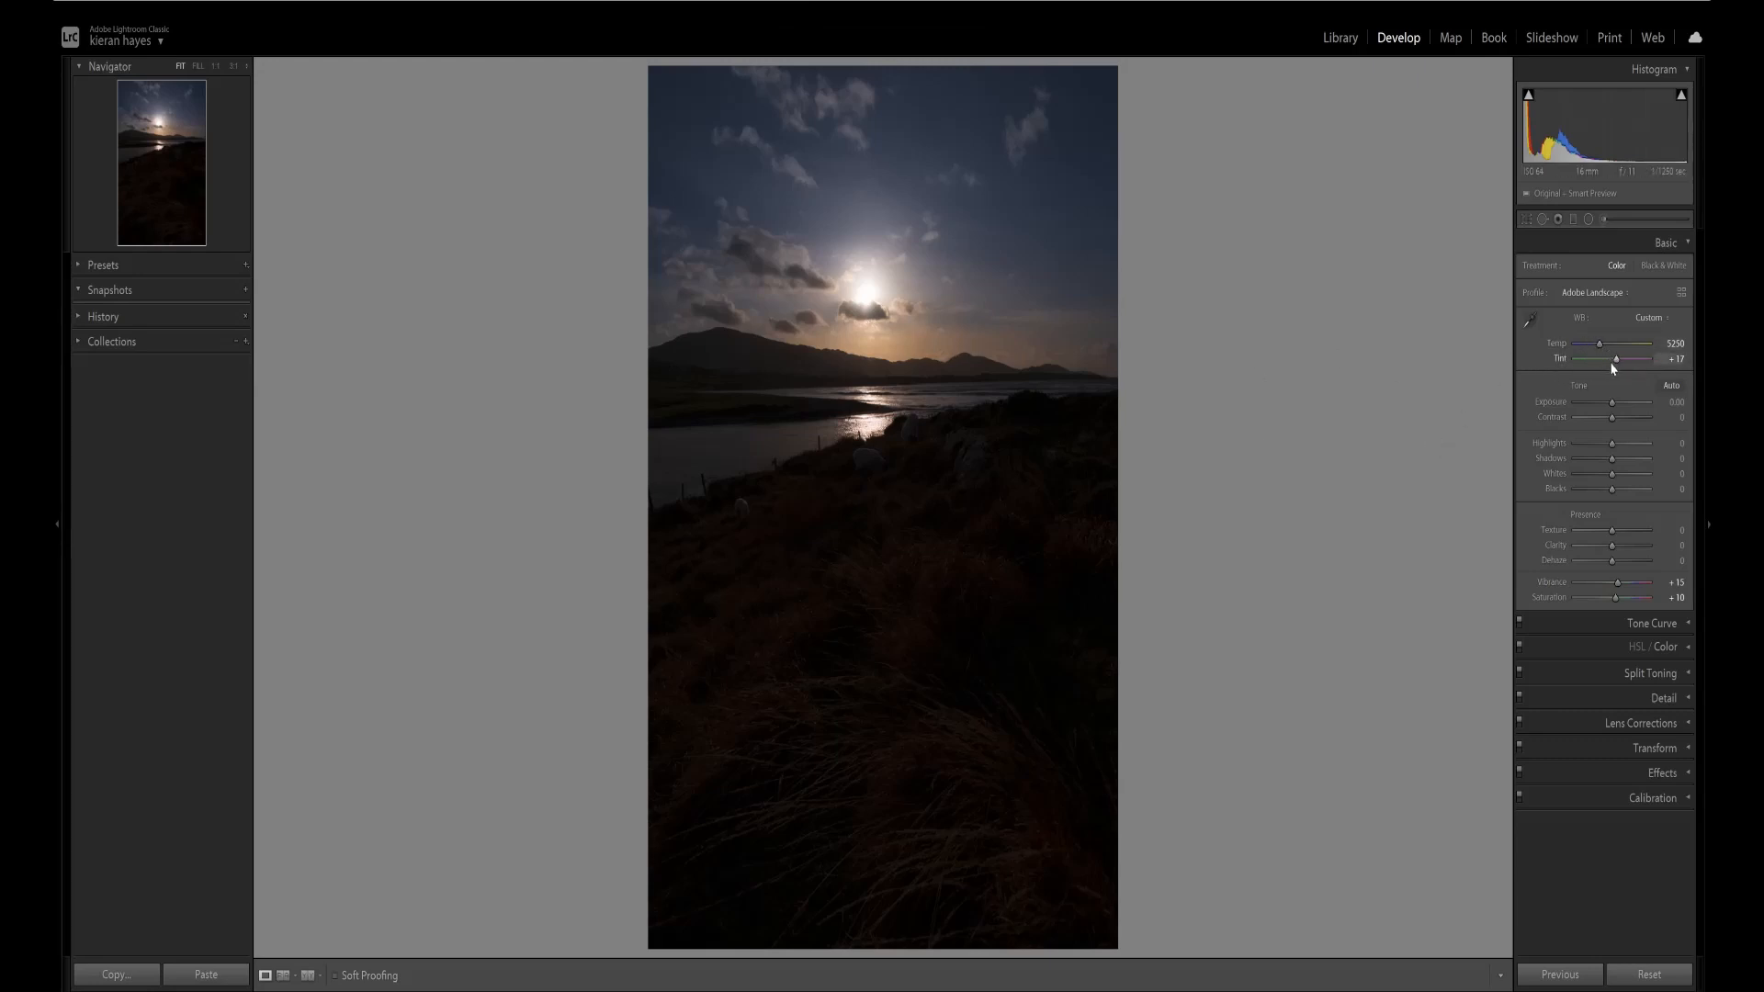
Step: Reset vibrance and saturation to 0 and turn on the shadow and highlight clipping warnings
{"action": "double_click", "coordinate": [1617, 584]}
{"action": "double_click", "coordinate": [1615, 597]}
{"action": "left_click", "coordinate": [1529, 98]}
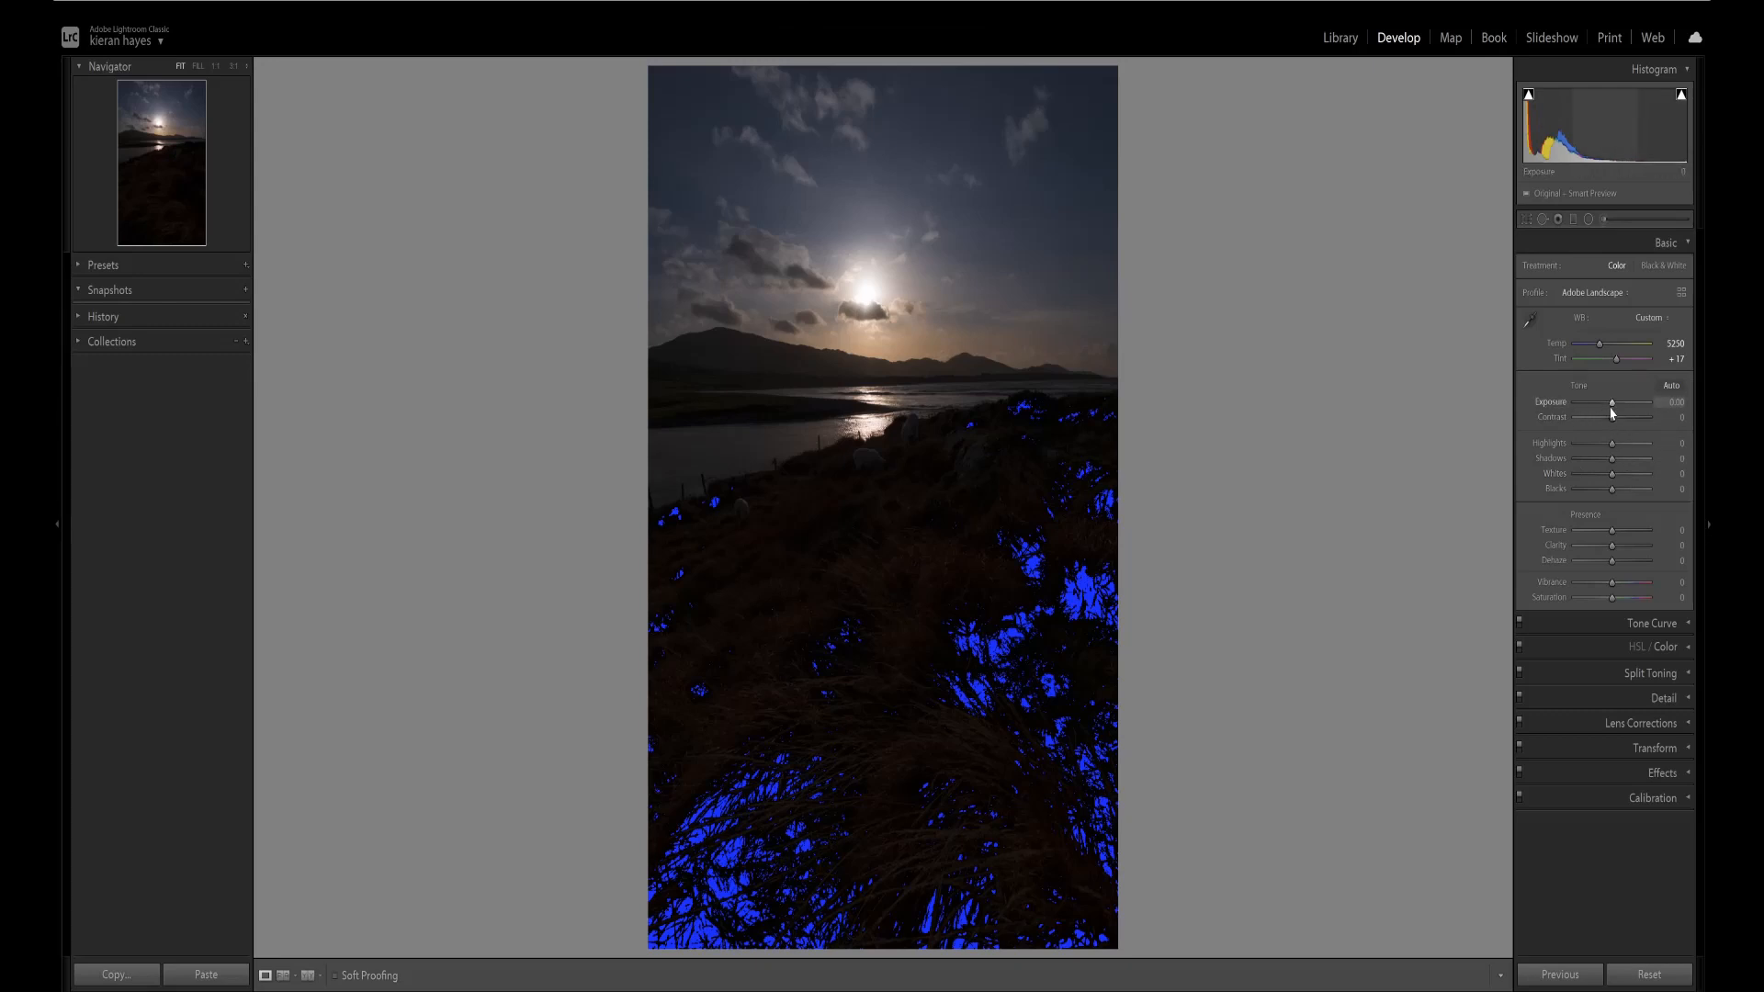
Step: Try raising the photo's exposure in stages up to +4.50, and reset it to 0
{"action": "left_click_drag", "start_coordinate": [1610, 409], "coordinate": [1612, 409]}
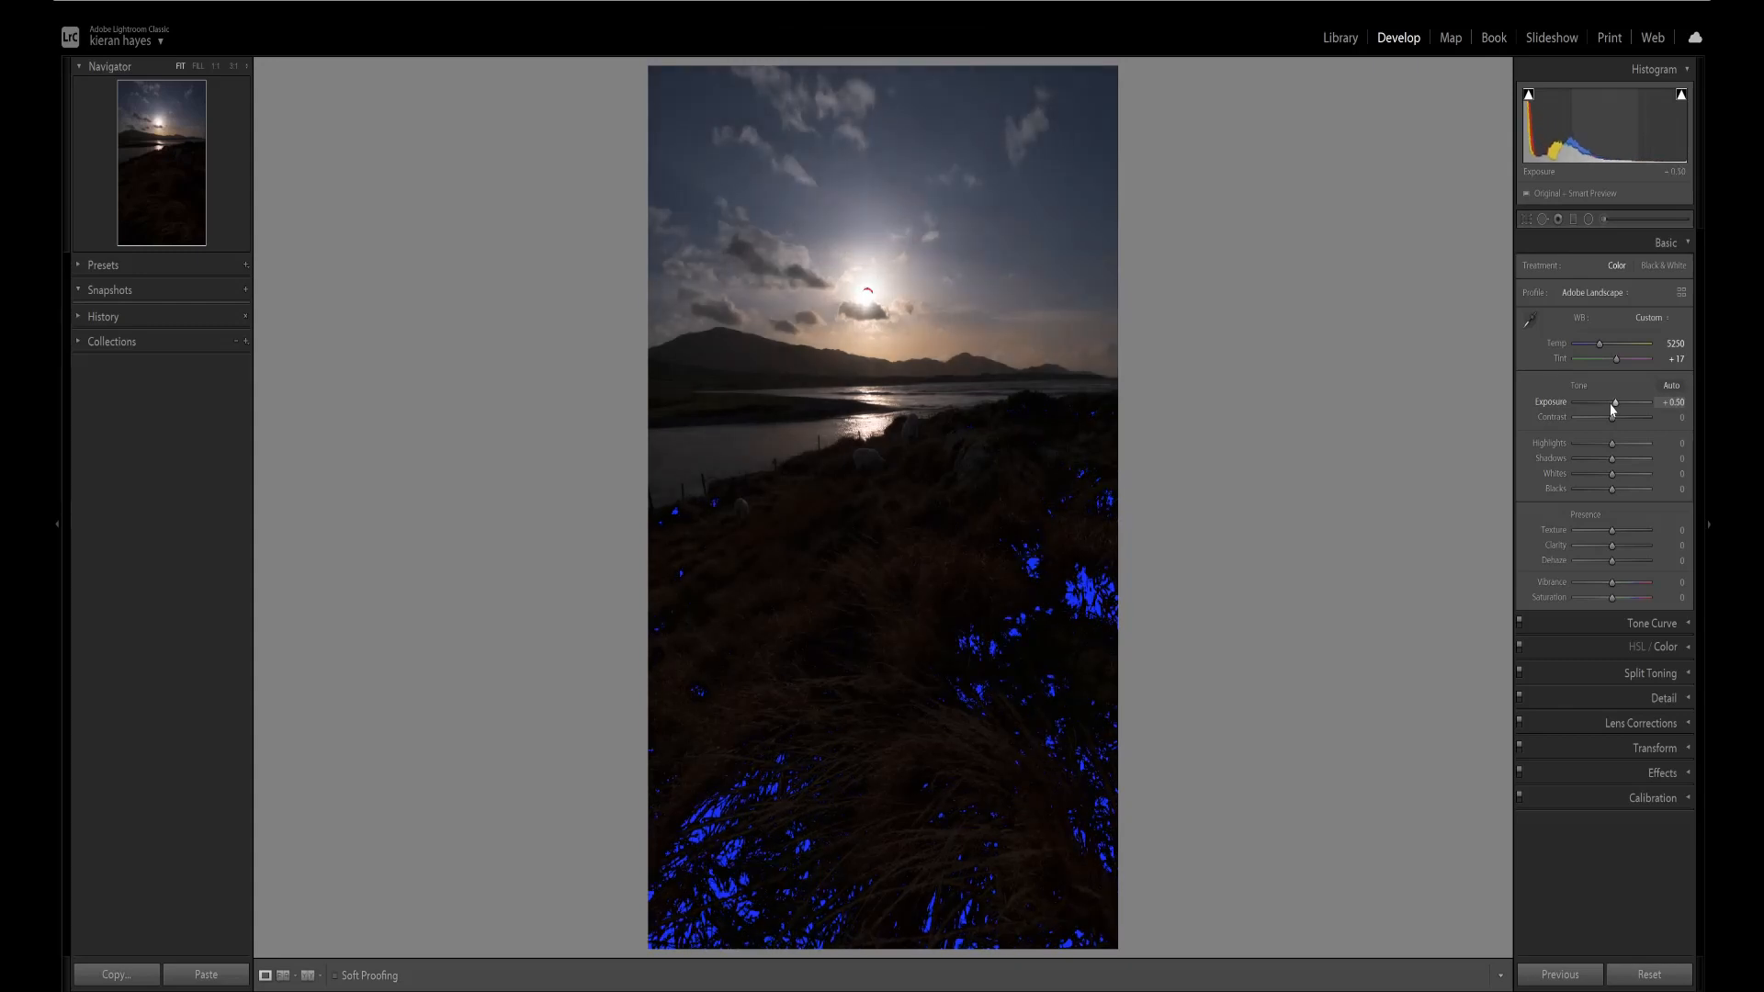
{"action": "scroll", "coordinate": [1610, 410], "scroll_direction": "up", "scroll_amount": 8}
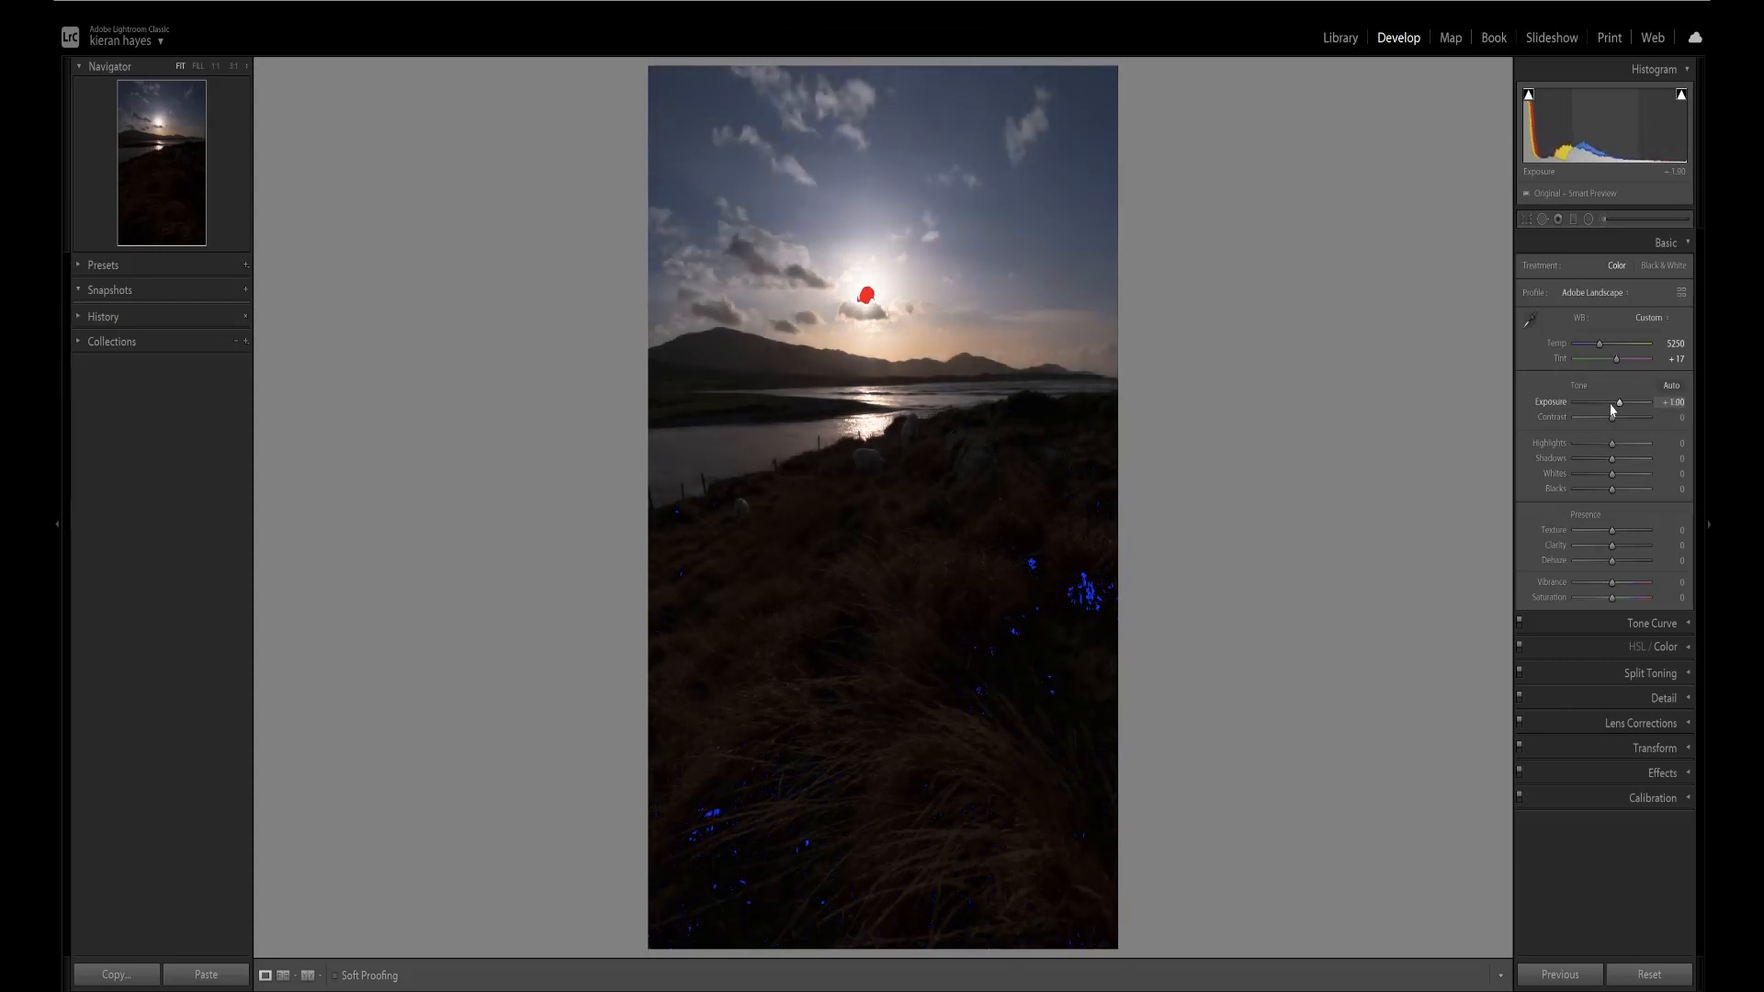
{"action": "scroll", "coordinate": [1611, 410], "scroll_direction": "up", "scroll_amount": 1}
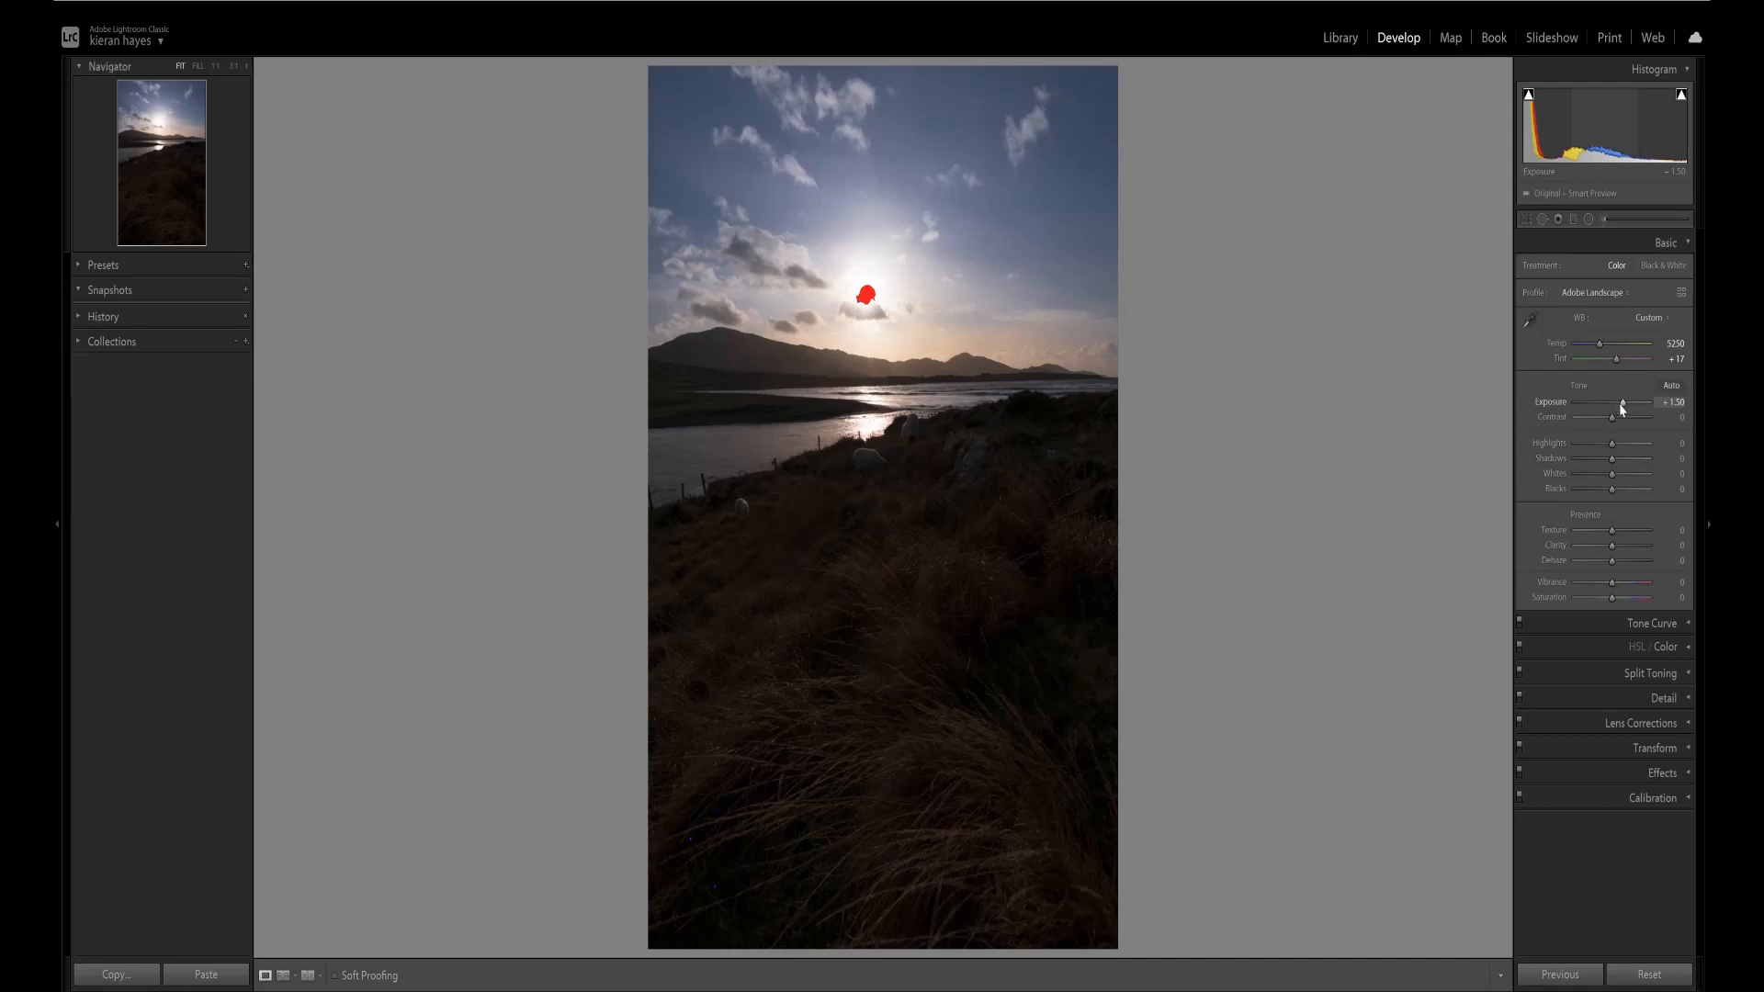
{"action": "scroll", "coordinate": [1619, 402], "scroll_direction": "up", "scroll_amount": 18}
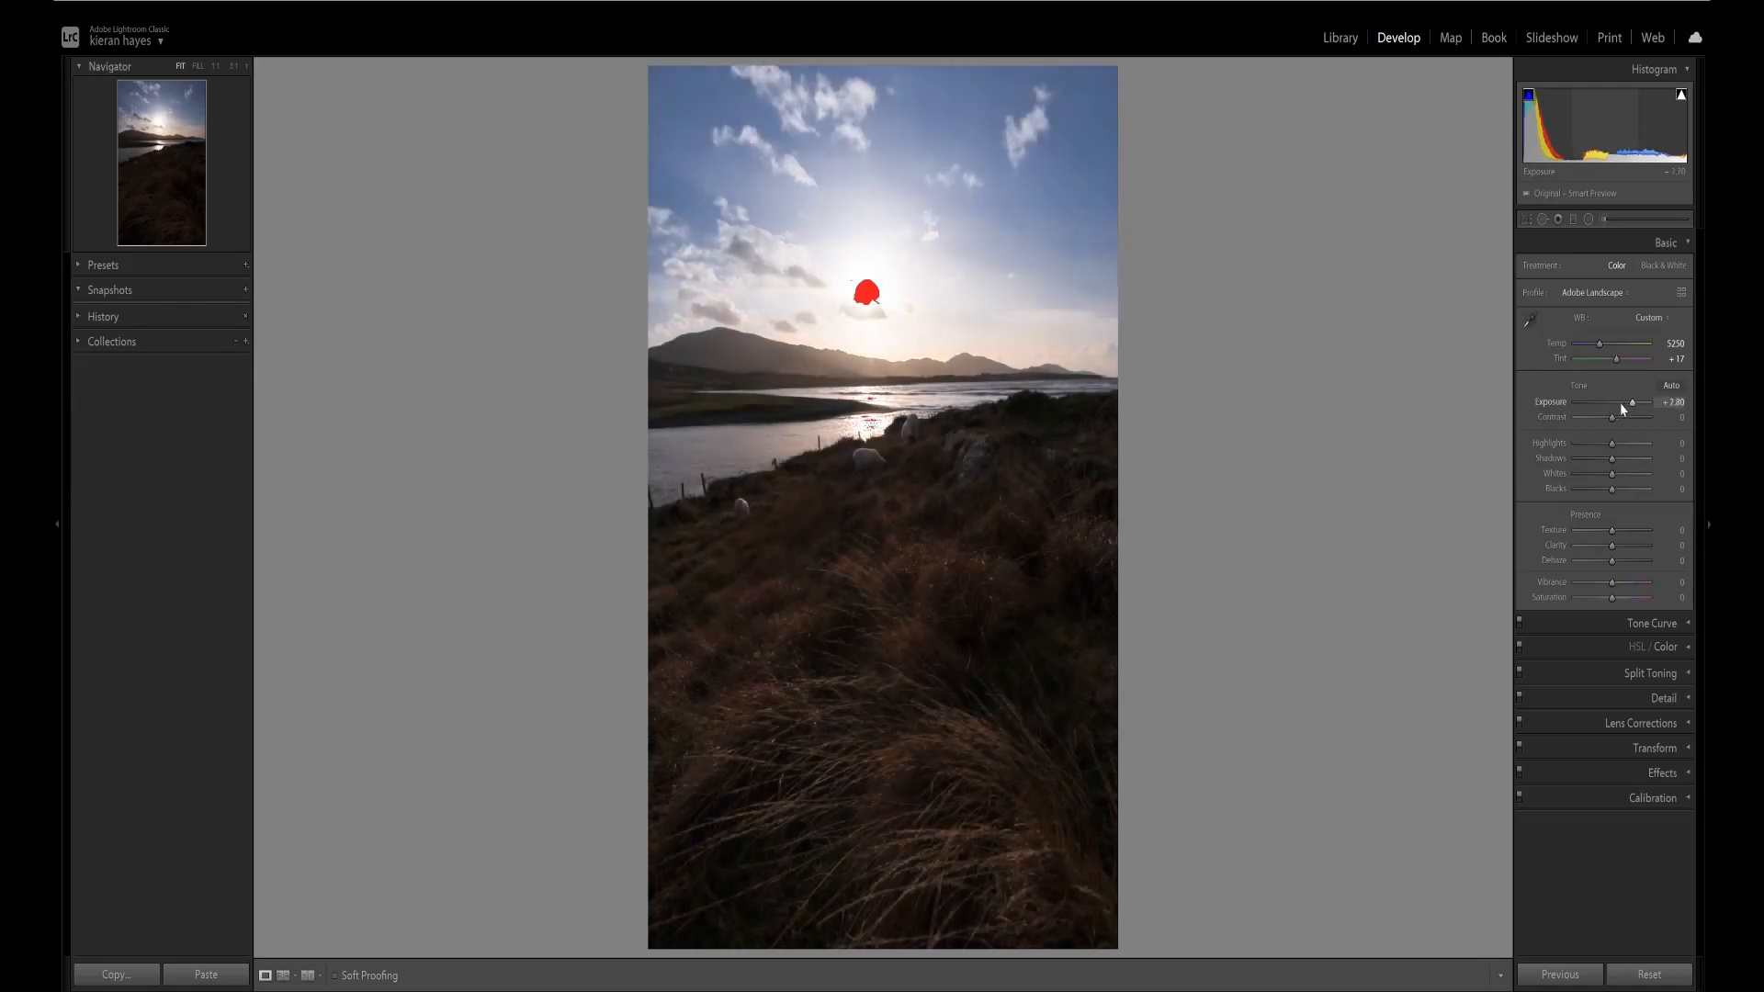
{"action": "scroll", "coordinate": [1619, 402], "scroll_direction": "up", "scroll_amount": 12}
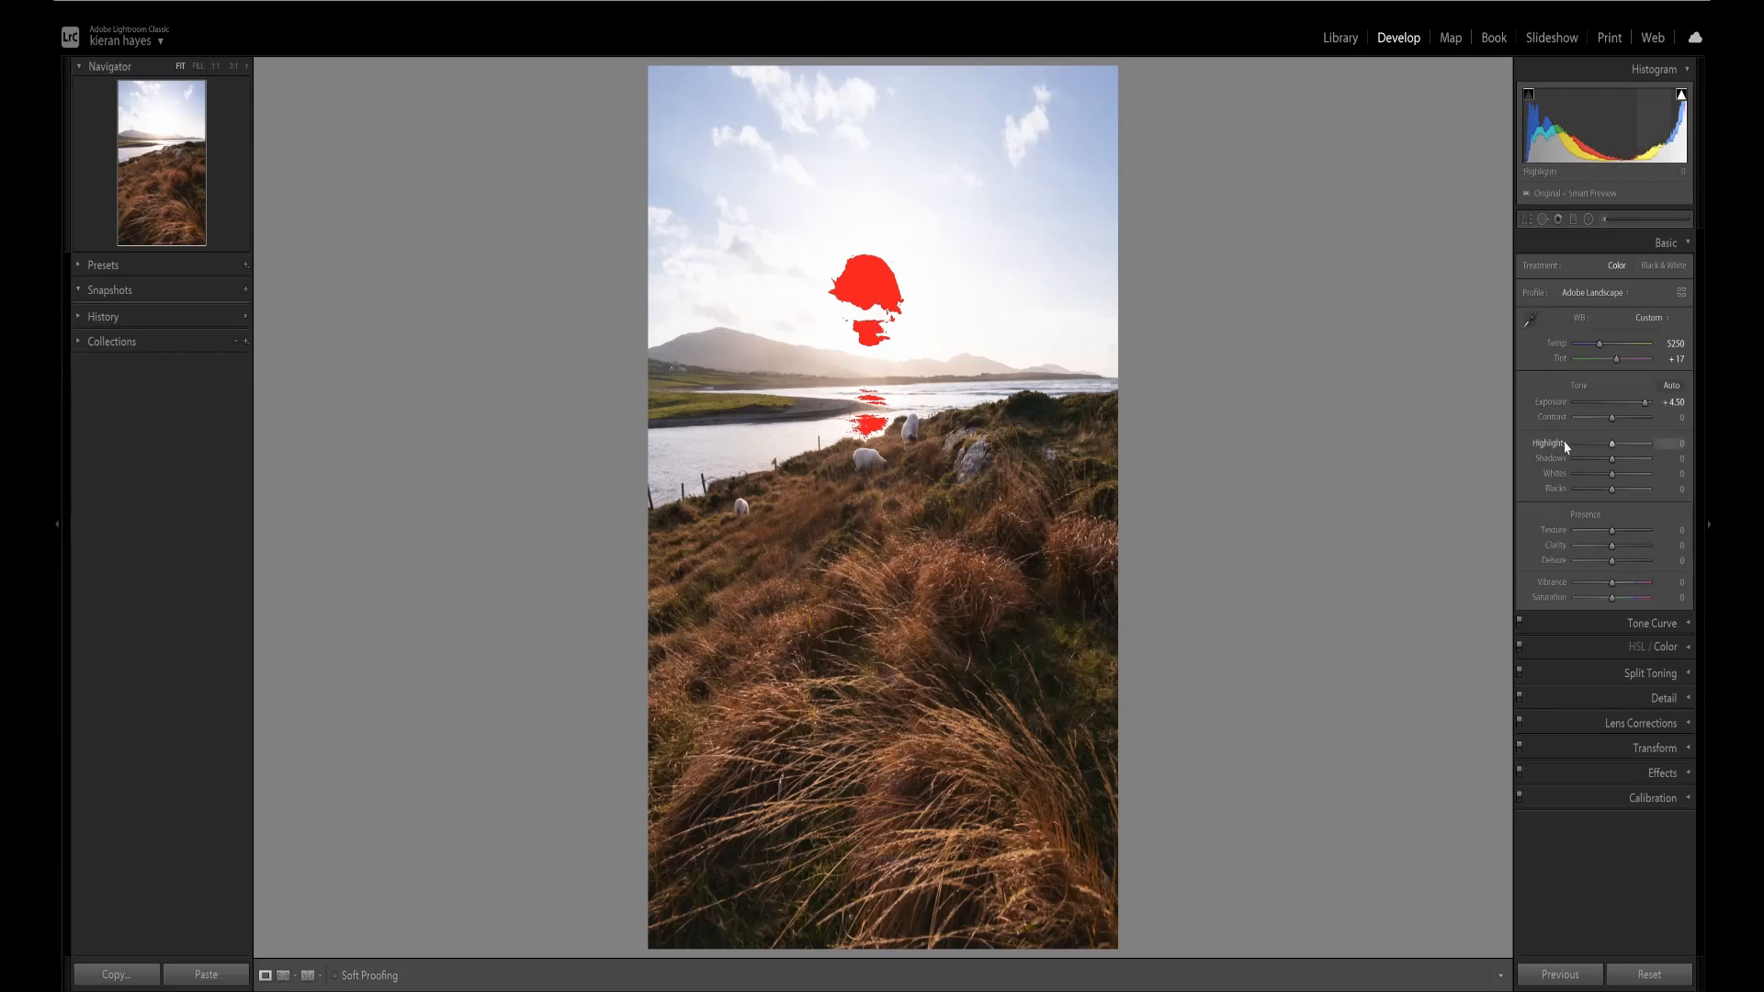
{"action": "left_click_drag", "start_coordinate": [1646, 409], "coordinate": [1614, 411]}
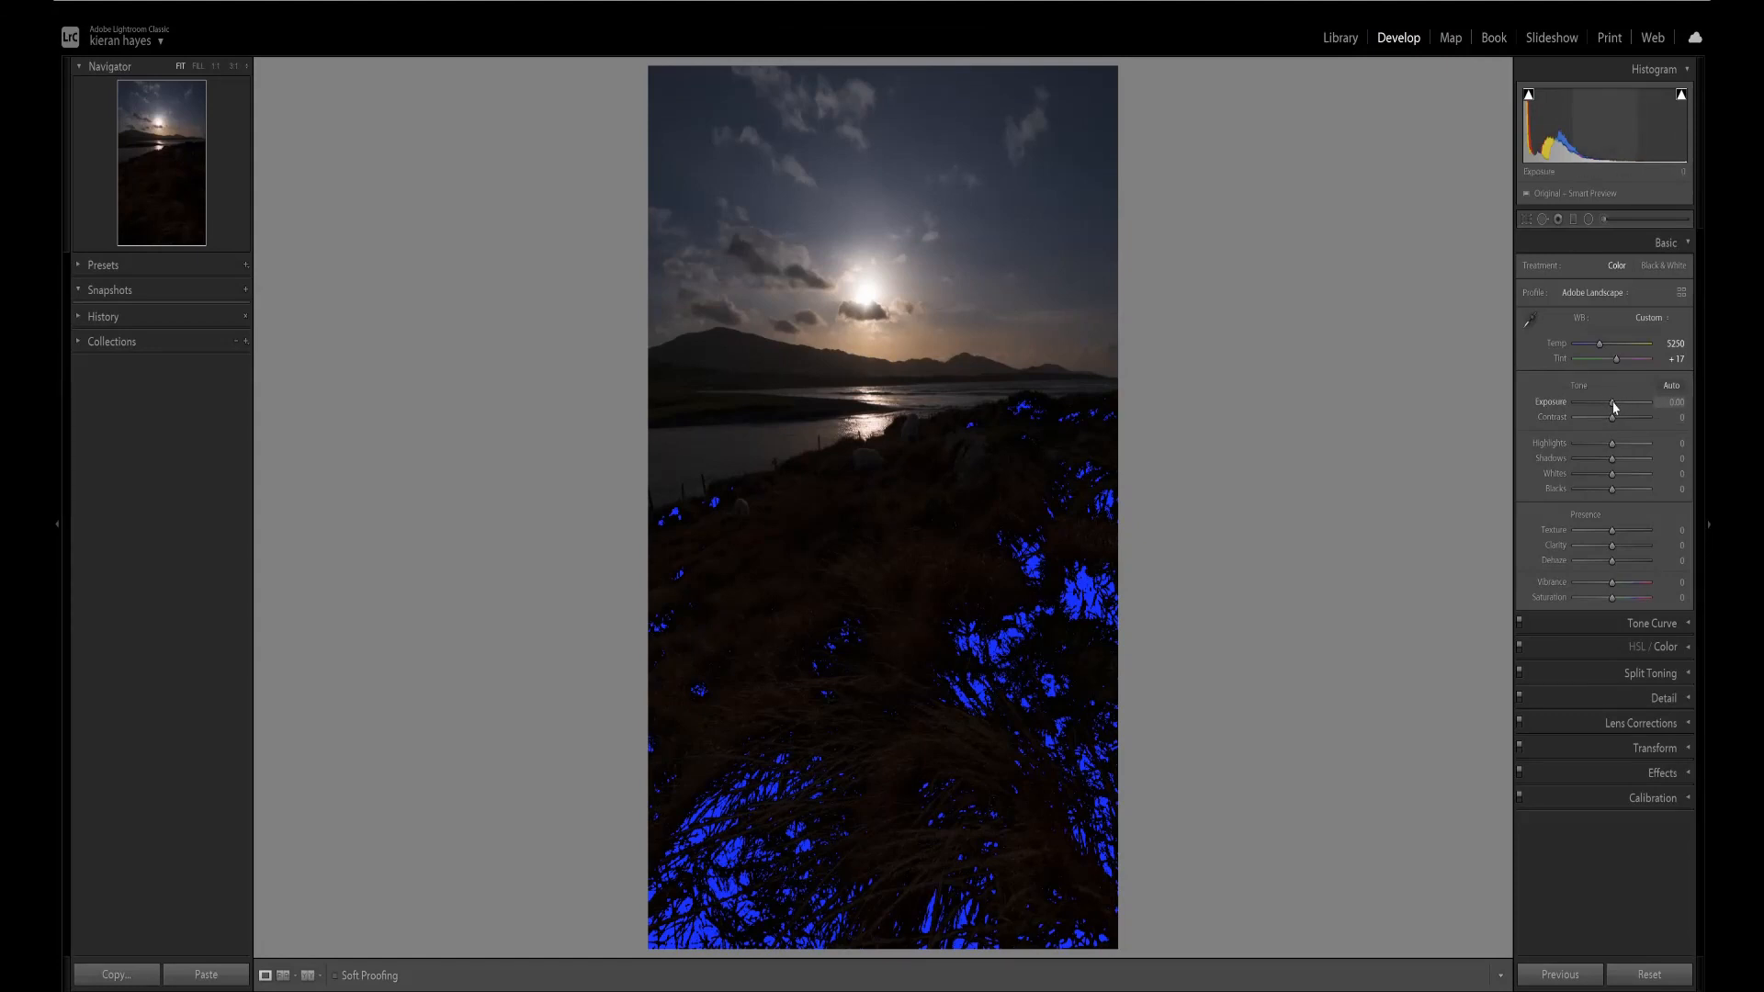
Step: Set the exposure to +3.33 and the highlights to -100 to brighten the photo without clipping the sun
{"action": "left_click_drag", "start_coordinate": [1614, 407], "coordinate": [1630, 410]}
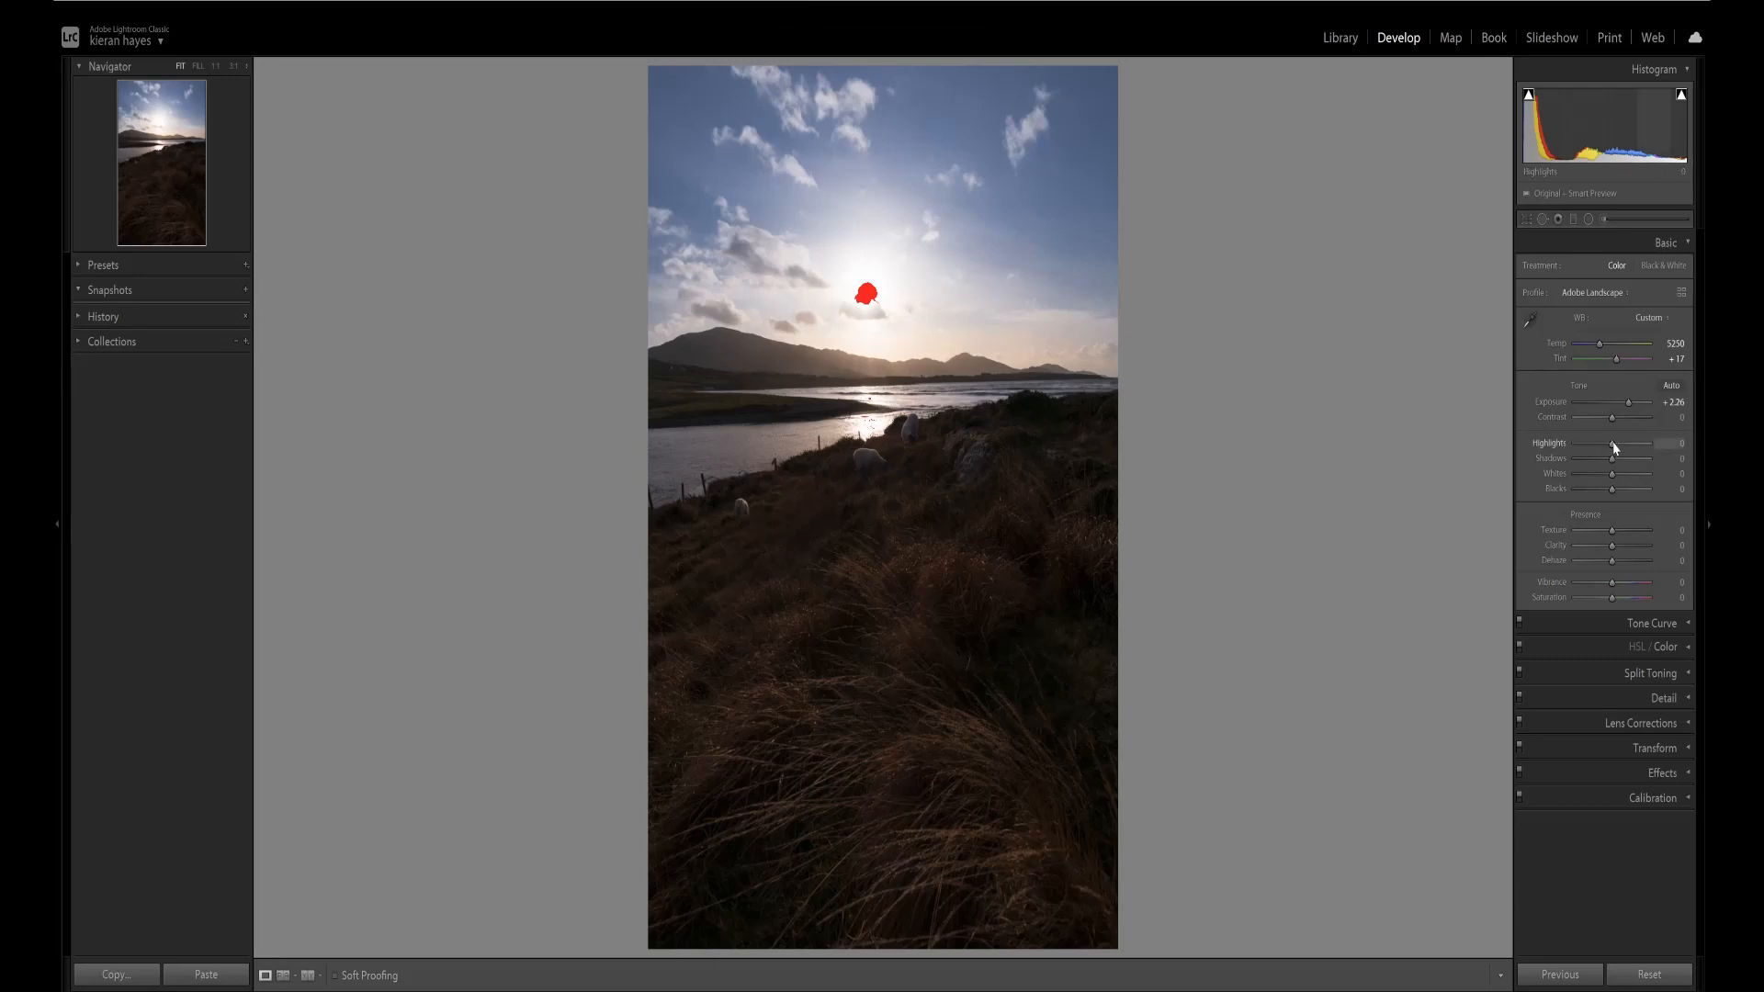
{"action": "left_click_drag", "start_coordinate": [1614, 448], "coordinate": [1575, 448]}
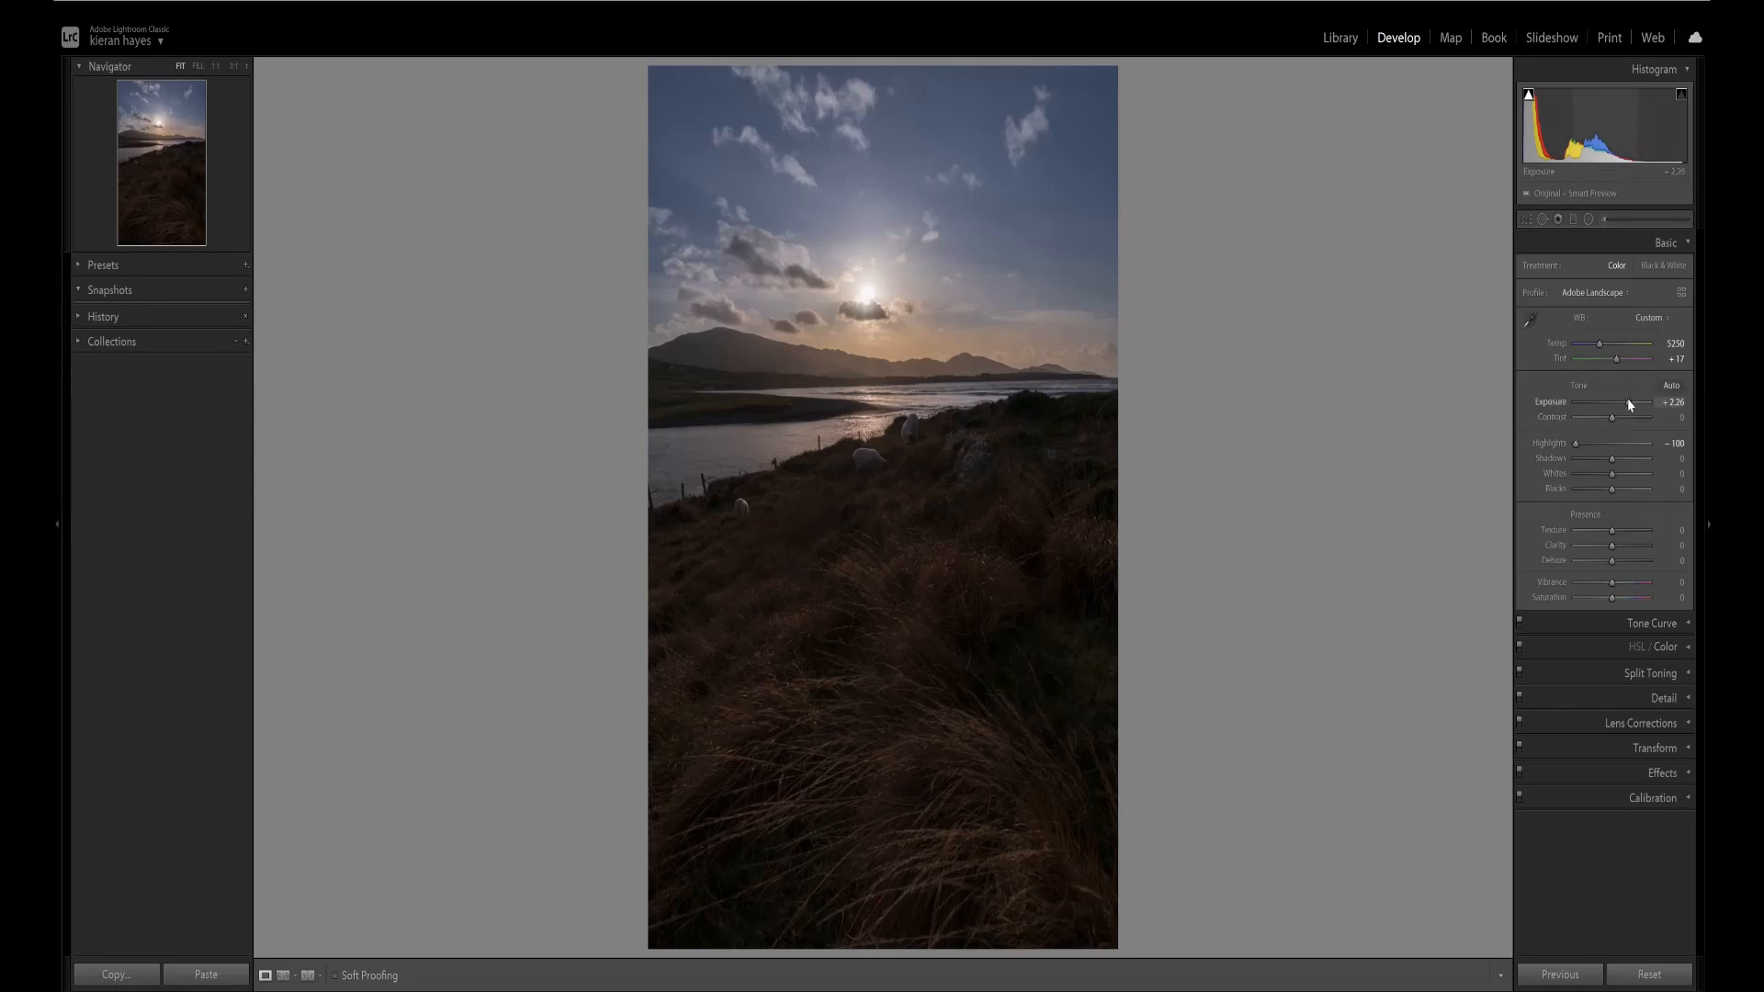
{"action": "left_click_drag", "start_coordinate": [1629, 404], "coordinate": [1636, 405]}
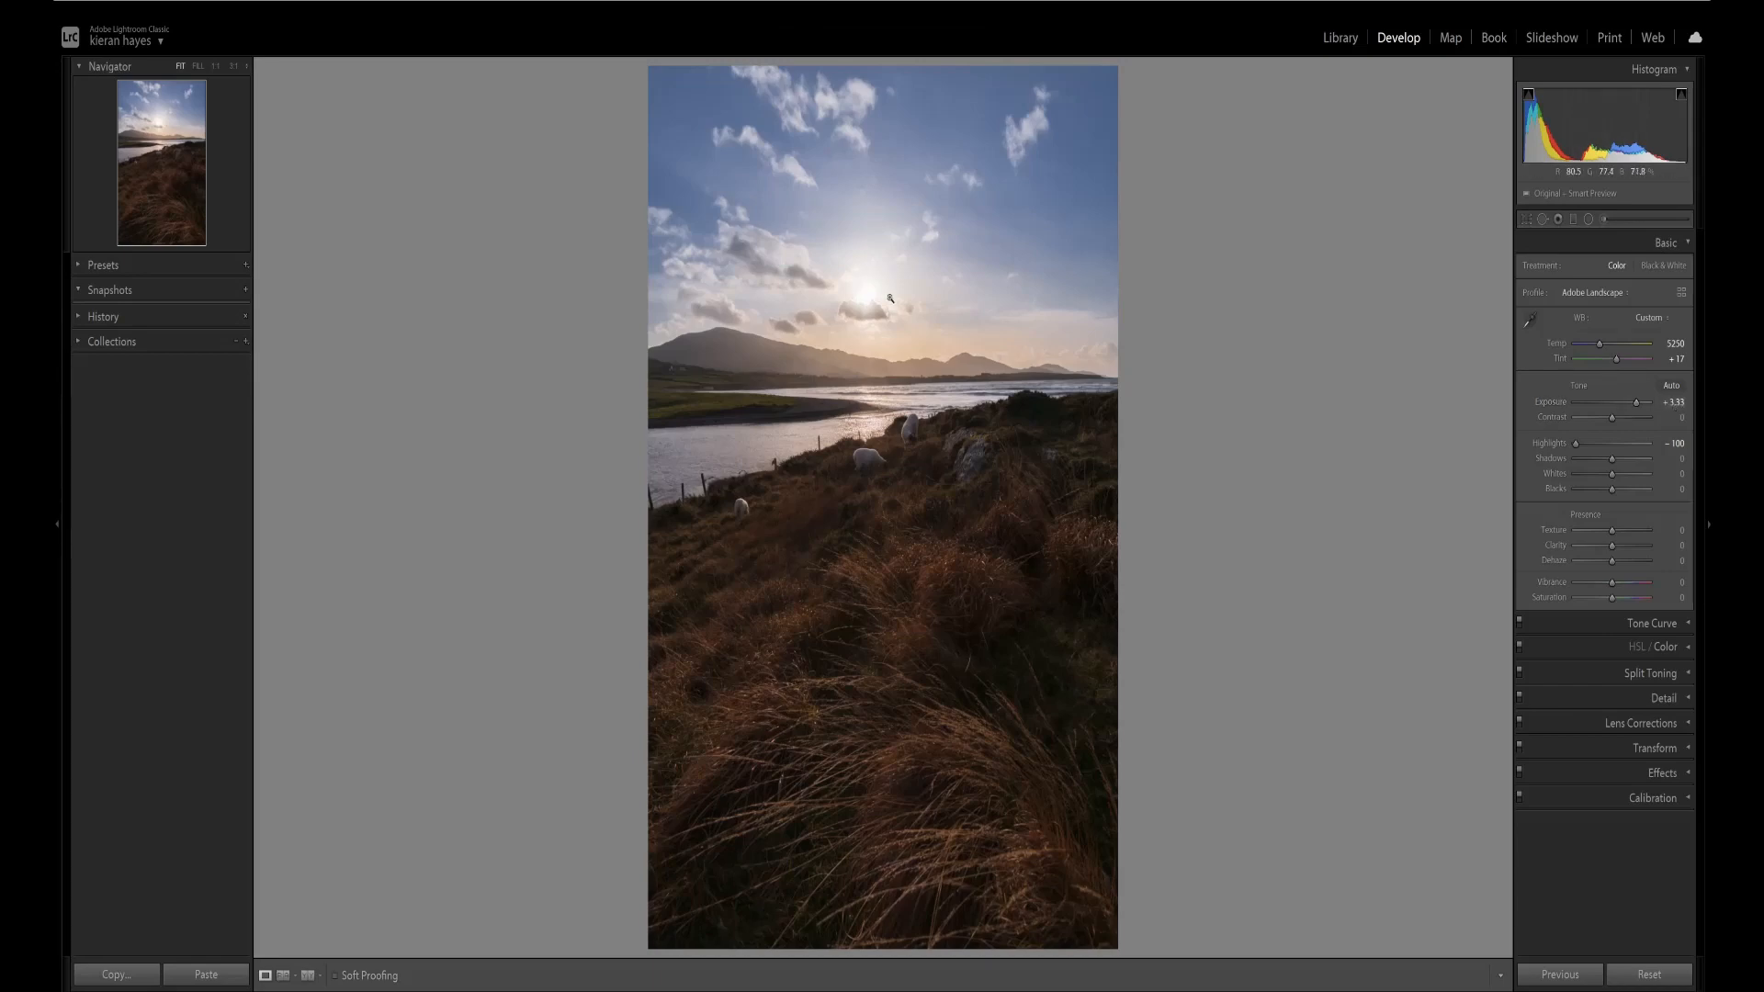
Step: Open up the dark foreground grass by setting shadows to +100, and set blacks to -30
{"action": "left_click", "coordinate": [1008, 675]}
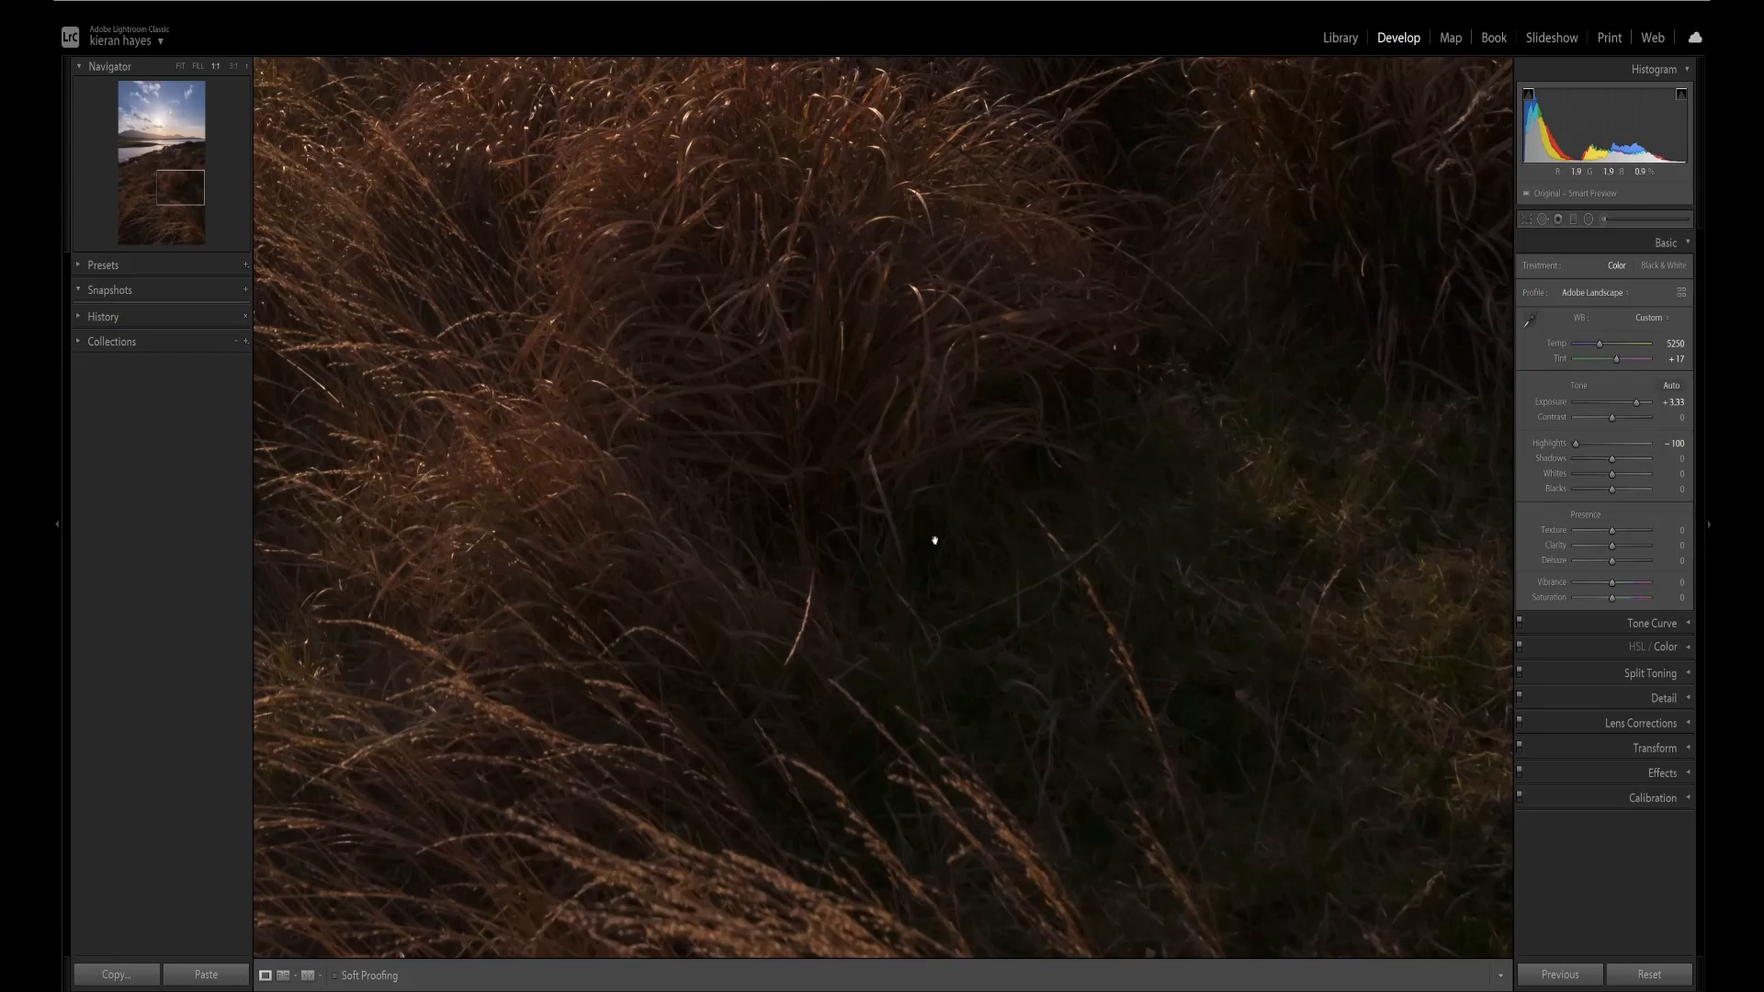
{"action": "left_click", "coordinate": [935, 541]}
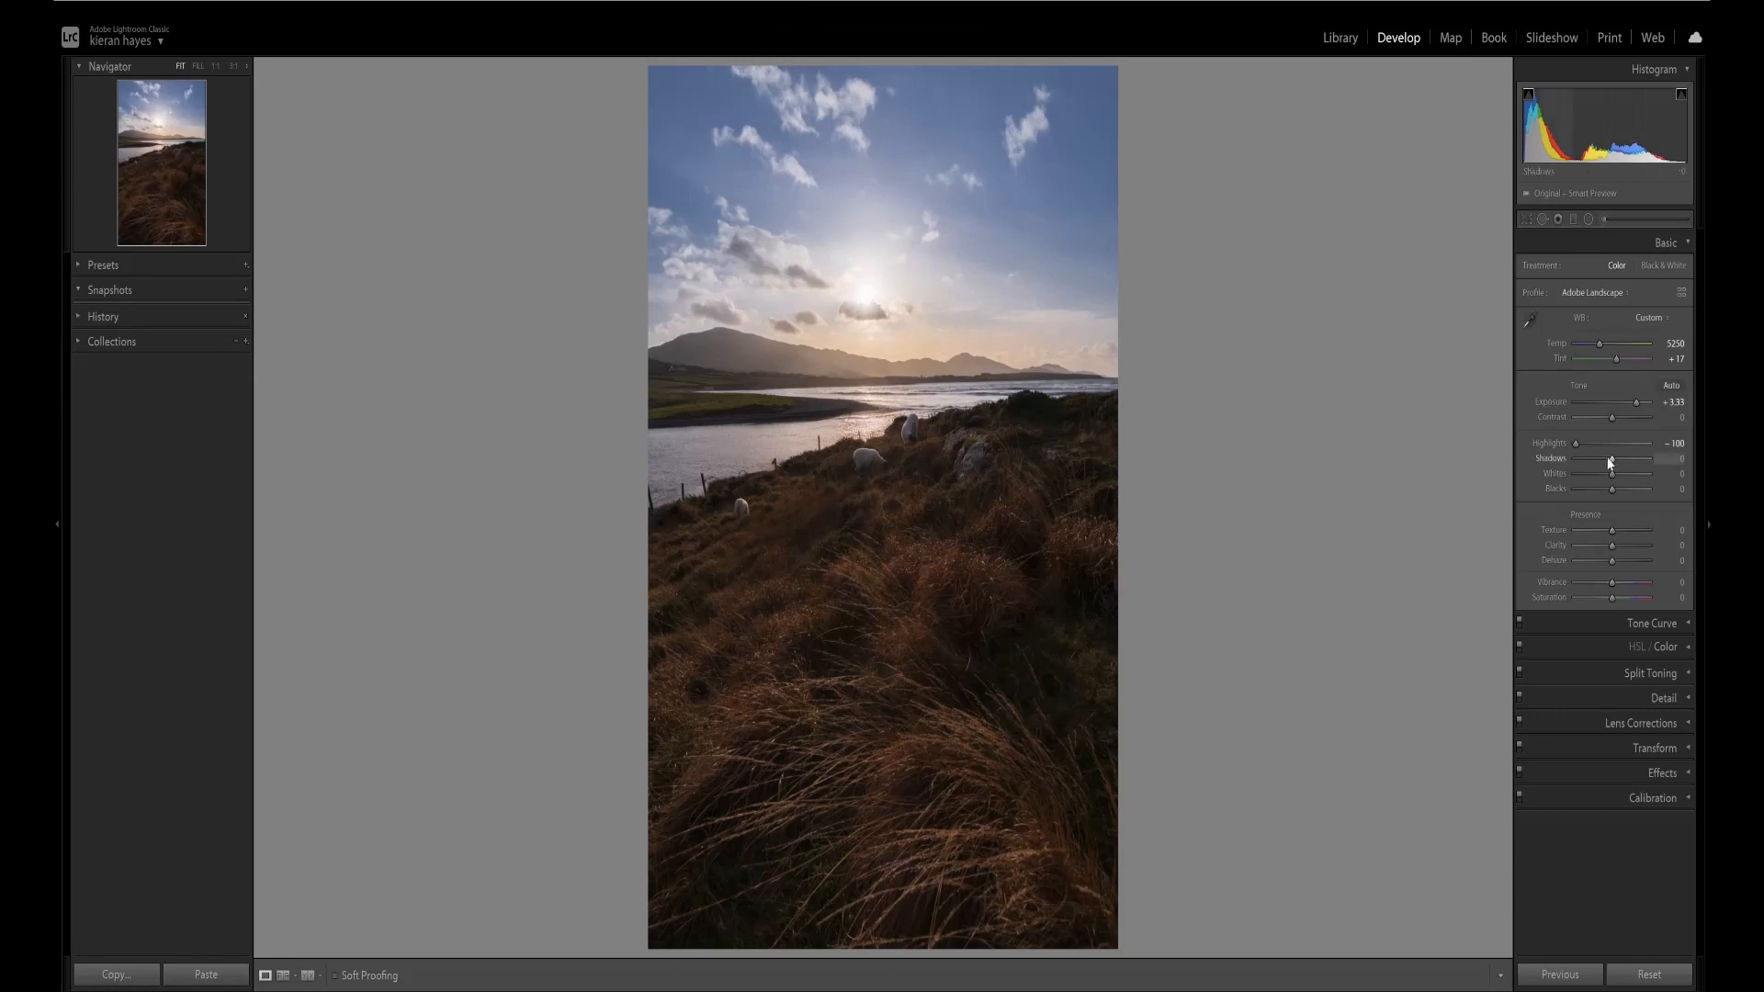
{"action": "left_click_drag", "start_coordinate": [1613, 461], "coordinate": [1661, 465]}
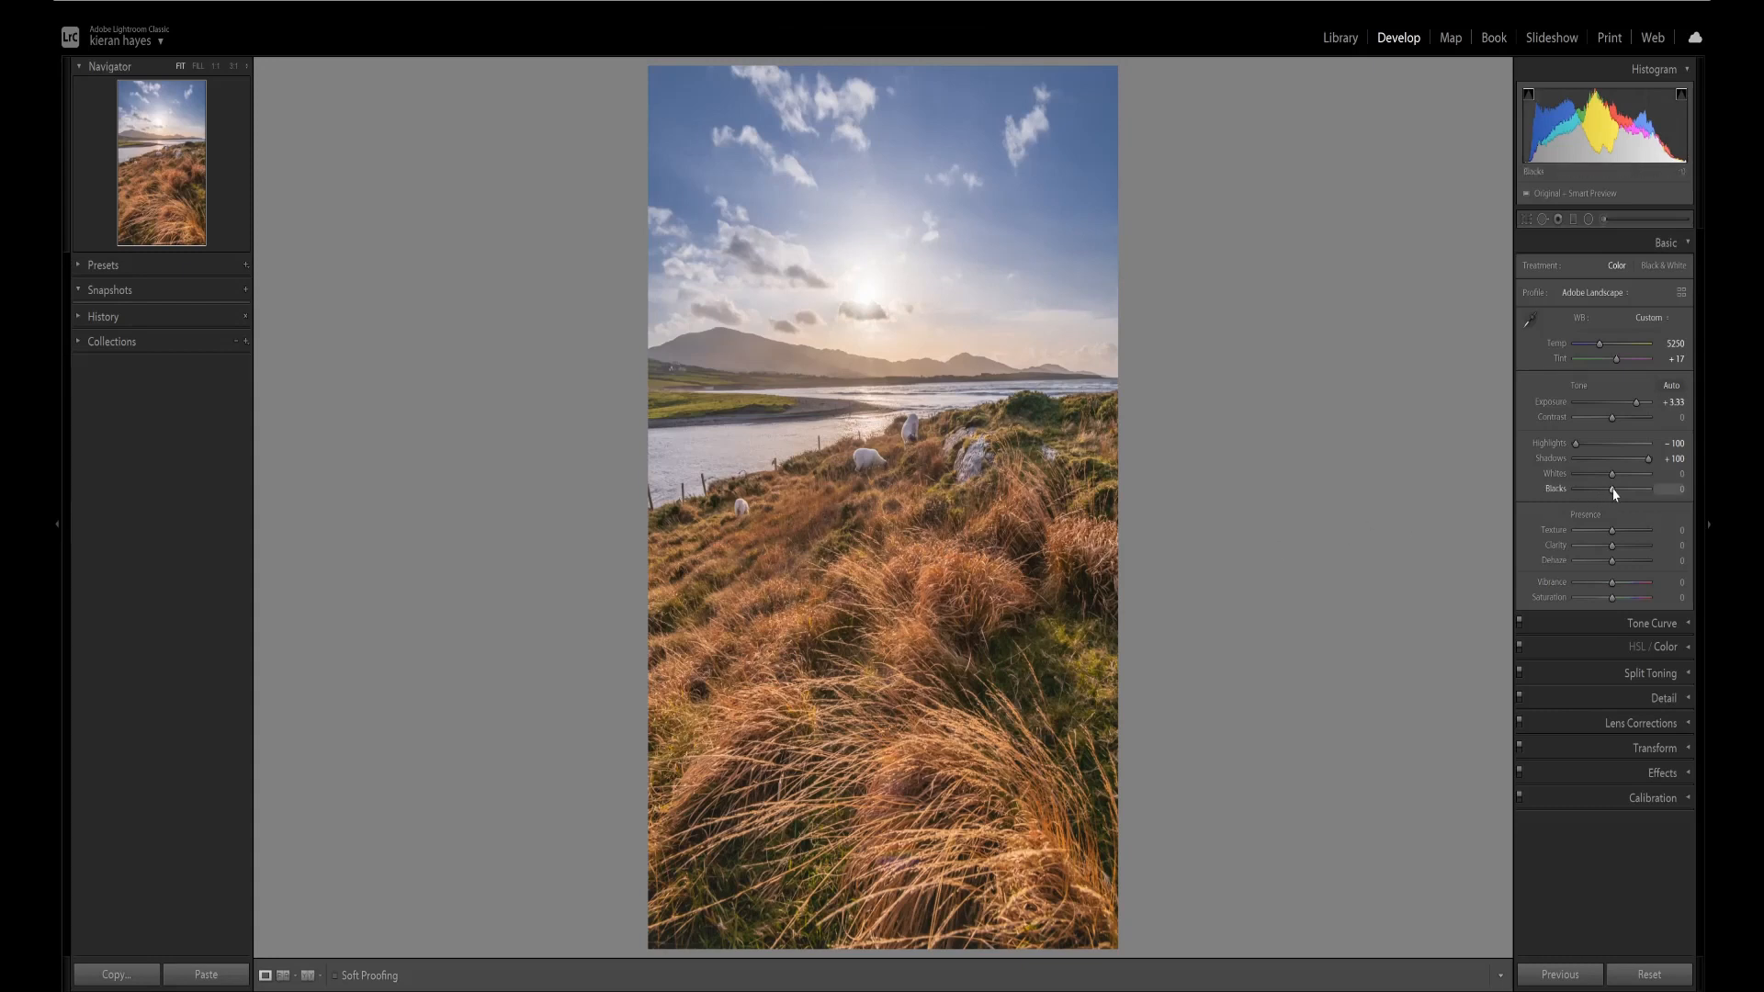
{"action": "scroll", "coordinate": [1615, 494], "scroll_direction": "down", "scroll_amount": 2}
{"action": "mouse_move", "coordinate": [1605, 495]}
{"action": "left_mouse_down"}
{"action": "mouse_move", "coordinate": [1574, 493]}
{"action": "mouse_move", "coordinate": [1600, 494]}
{"action": "left_mouse_up"}
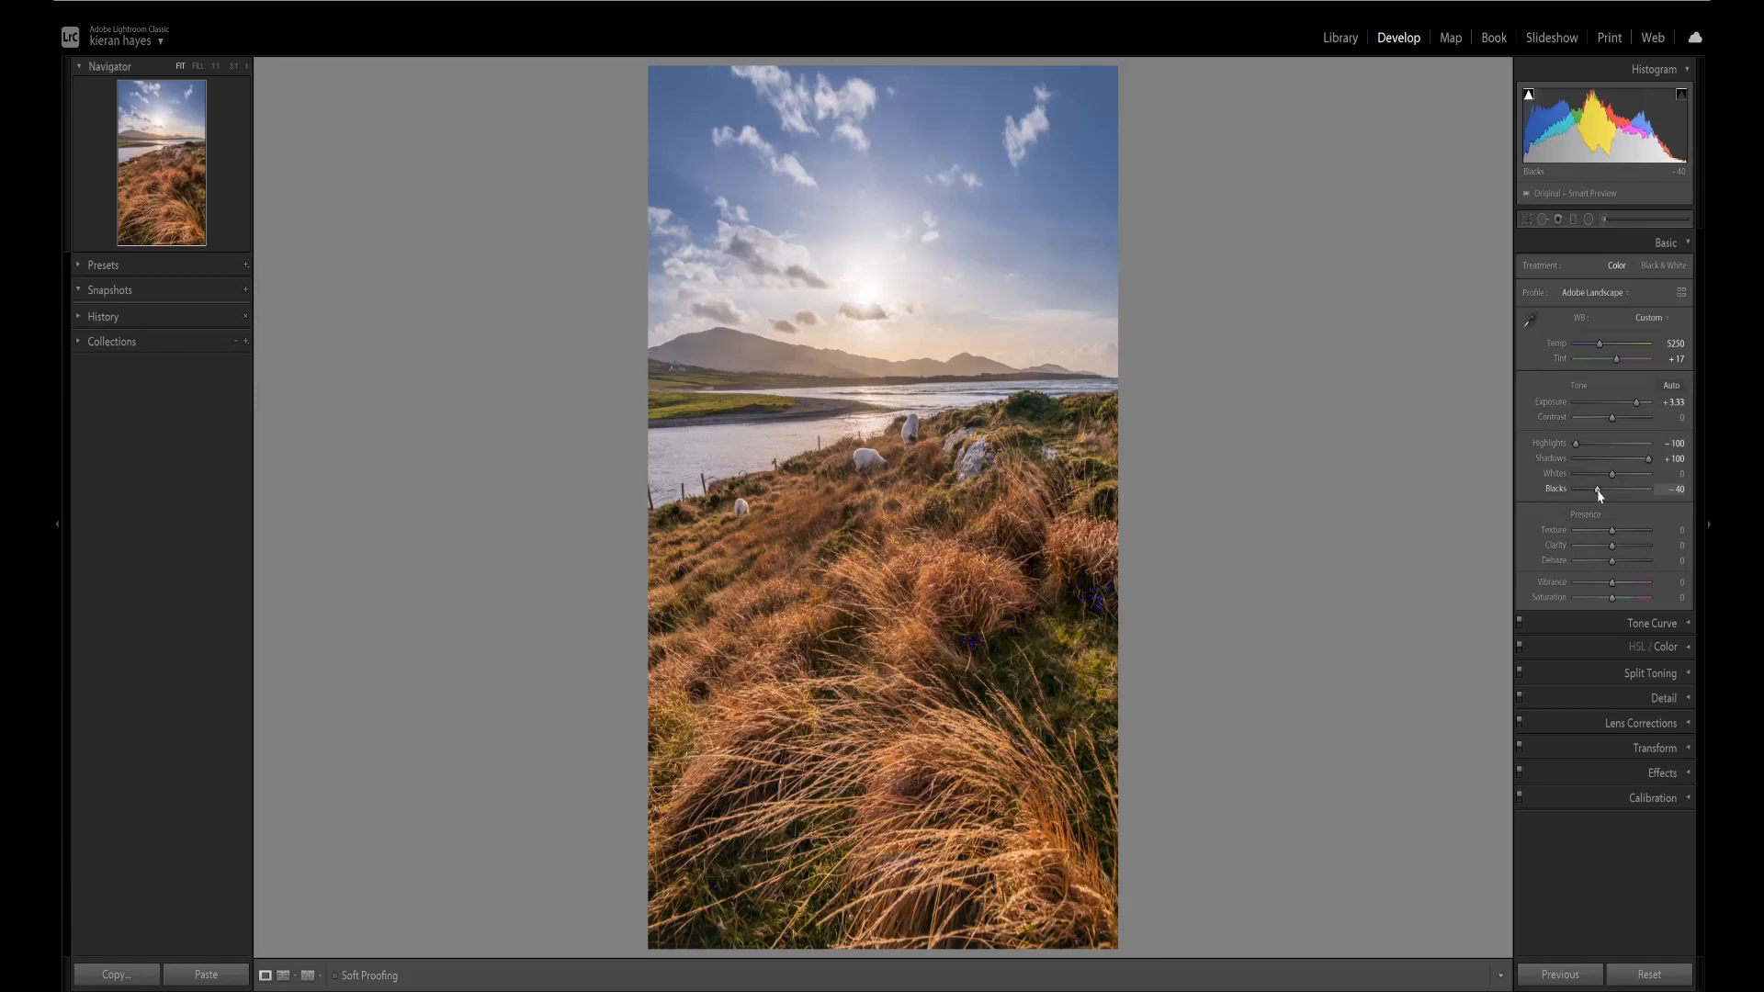
{"action": "left_click_drag", "start_coordinate": [1600, 494], "coordinate": [1600, 494]}
Step: Set the photo's vibrance to +15 and saturation to +10
{"action": "left_click_drag", "start_coordinate": [1615, 589], "coordinate": [1615, 599]}
{"action": "scroll", "coordinate": [1613, 602], "scroll_direction": "up", "scroll_amount": 2}
{"action": "scroll", "coordinate": [1613, 603], "scroll_direction": "up", "scroll_amount": 2}
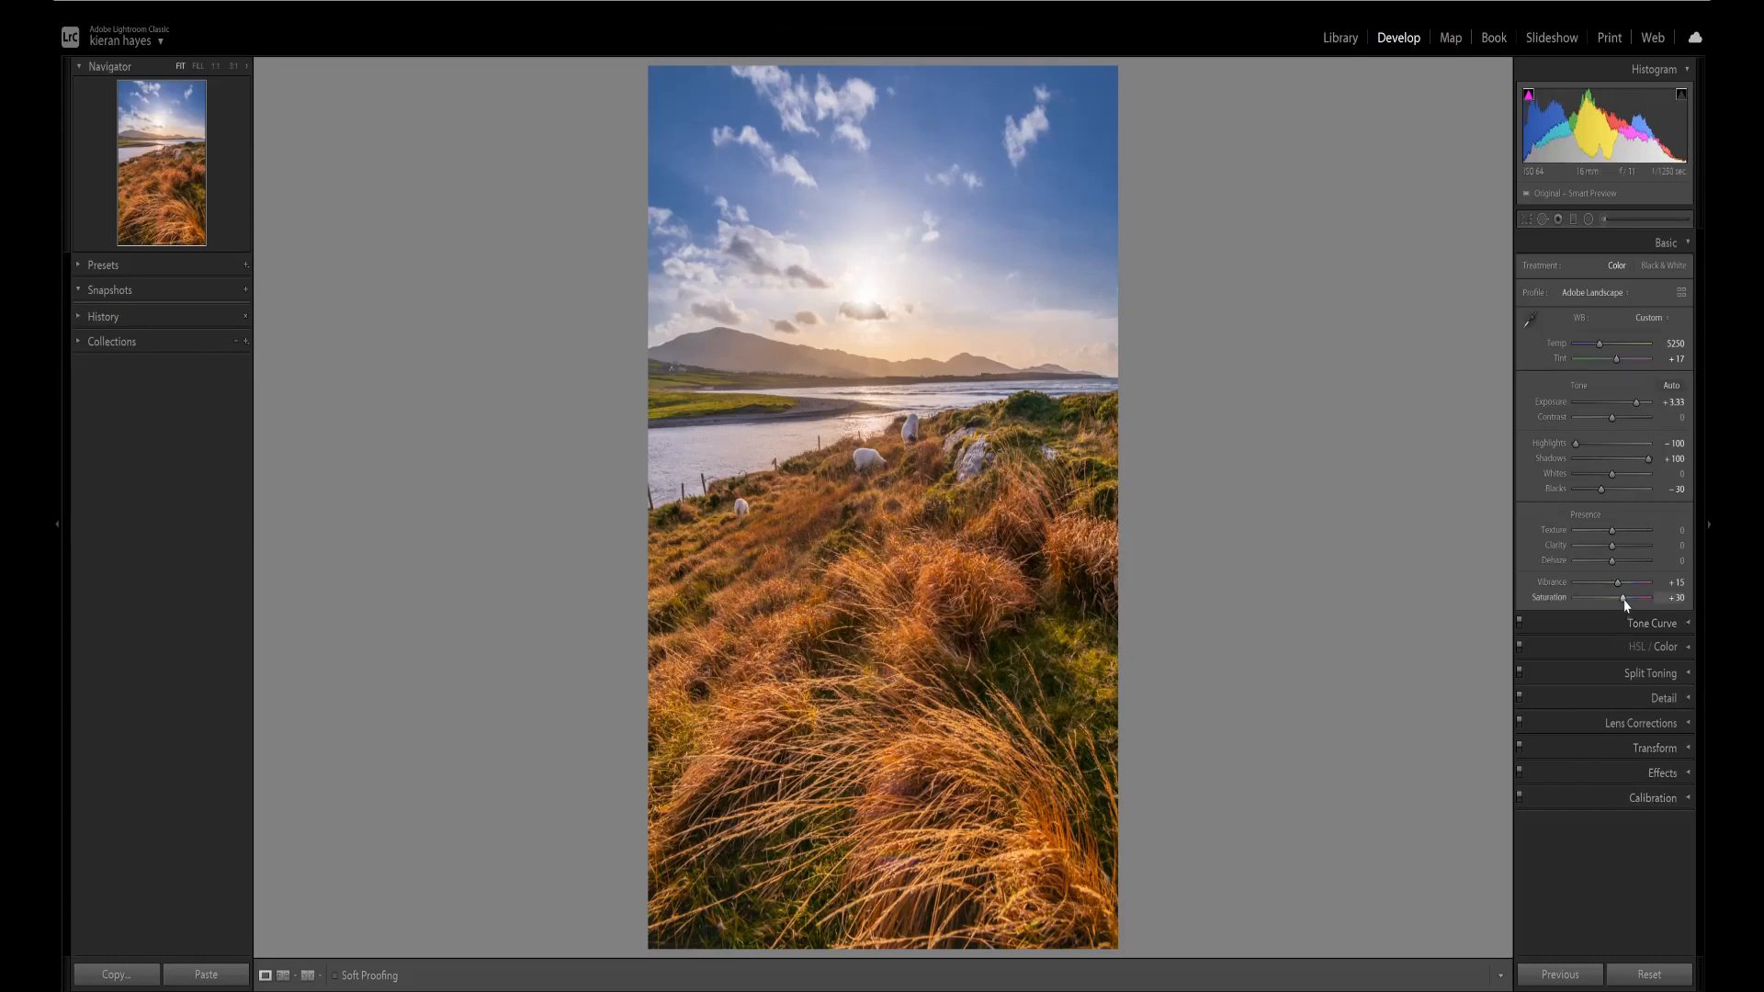
{"action": "left_click_drag", "start_coordinate": [1625, 604], "coordinate": [1624, 605]}
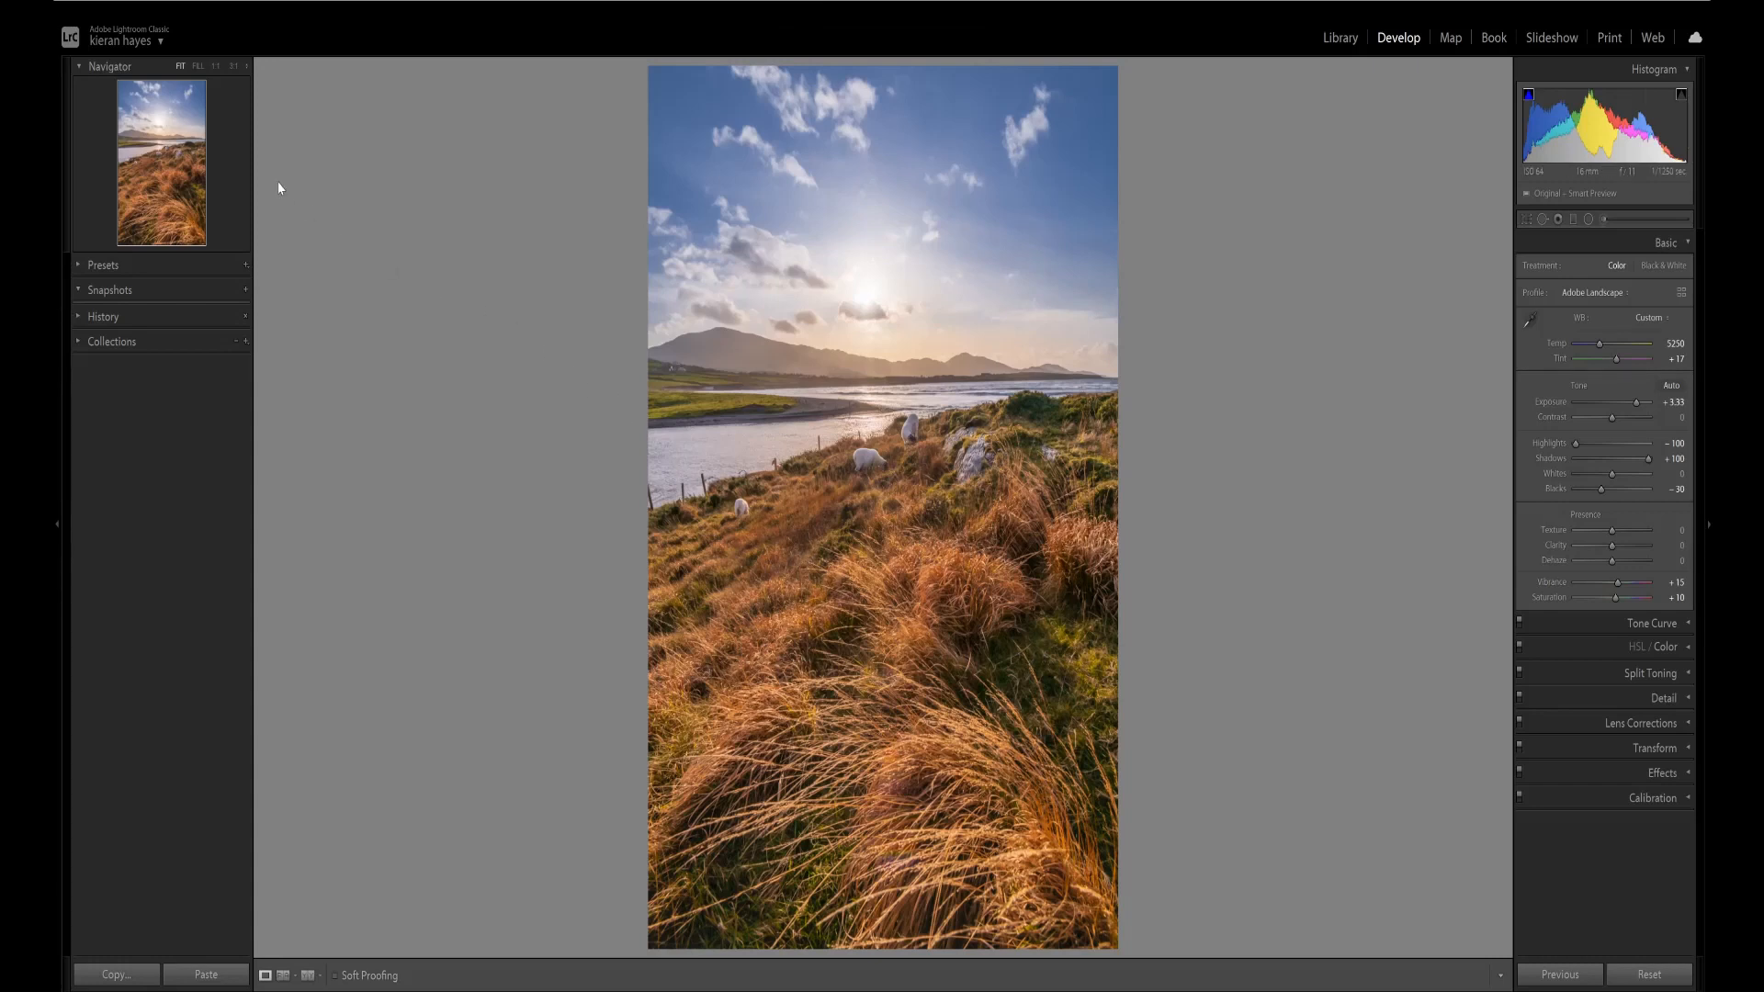
Step: Reduce shadows to +85 and set blacks to -15 to remove the shadow clipping in the foreground grass
{"action": "left_click", "coordinate": [218, 68]}
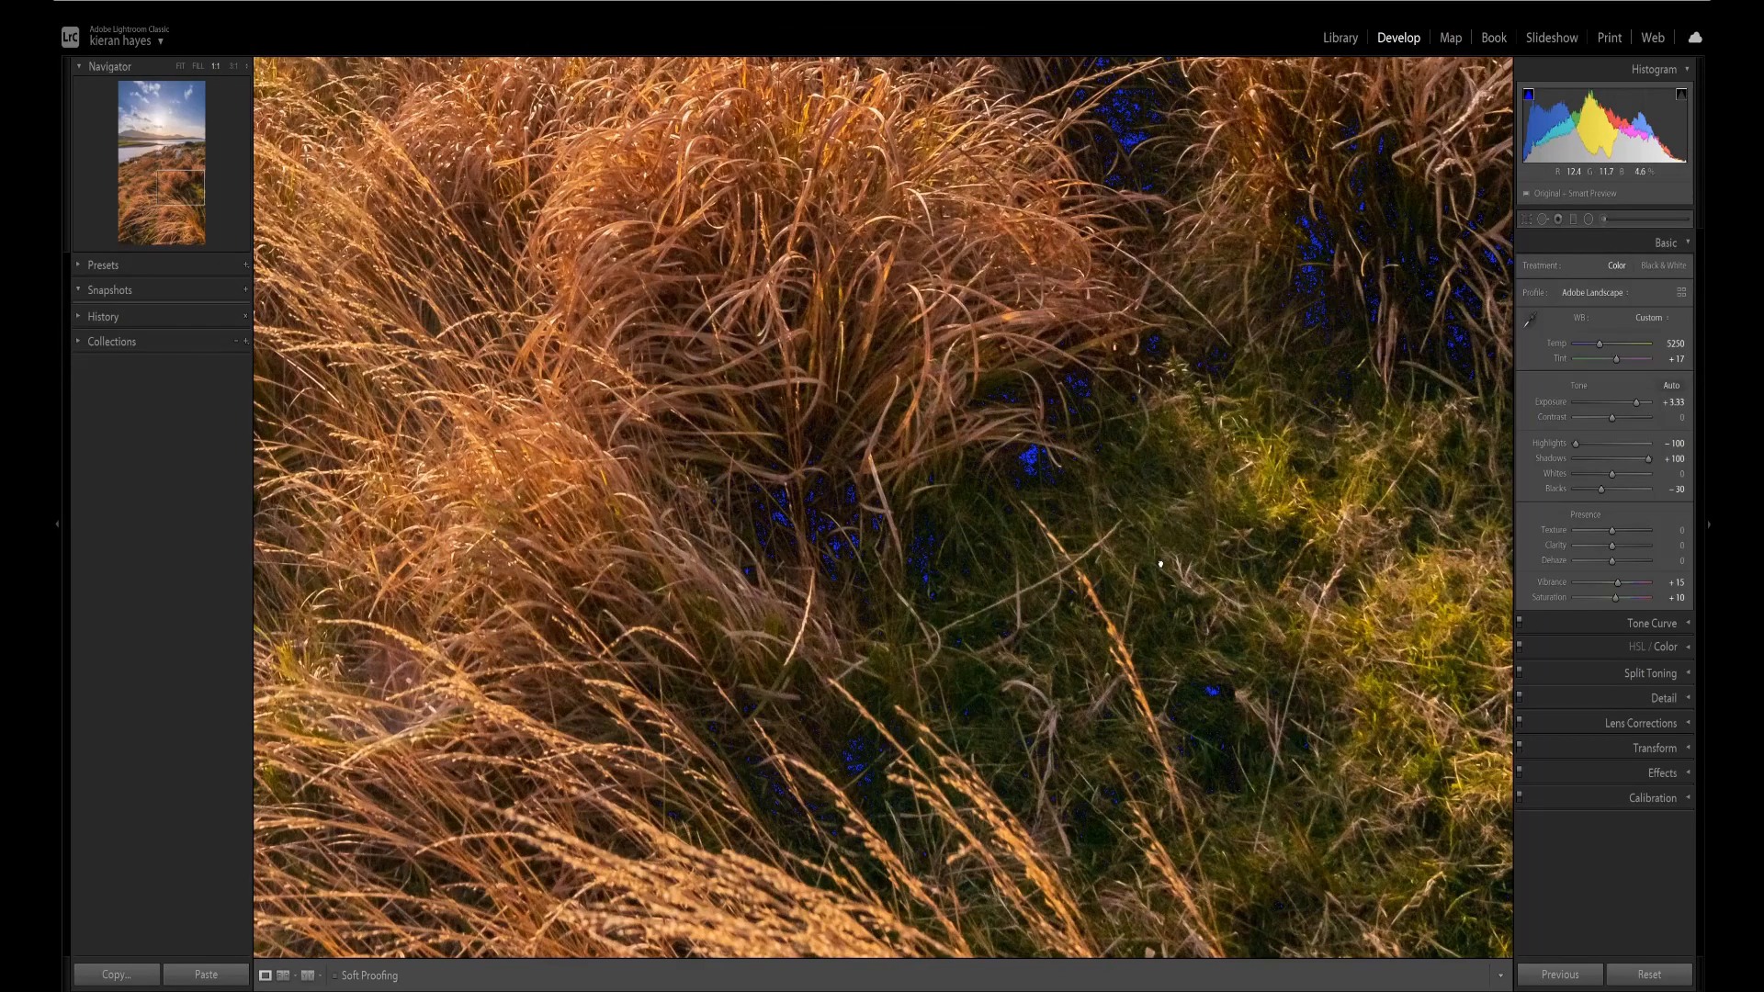
{"action": "left_click_drag", "start_coordinate": [1160, 563], "coordinate": [1046, 517]}
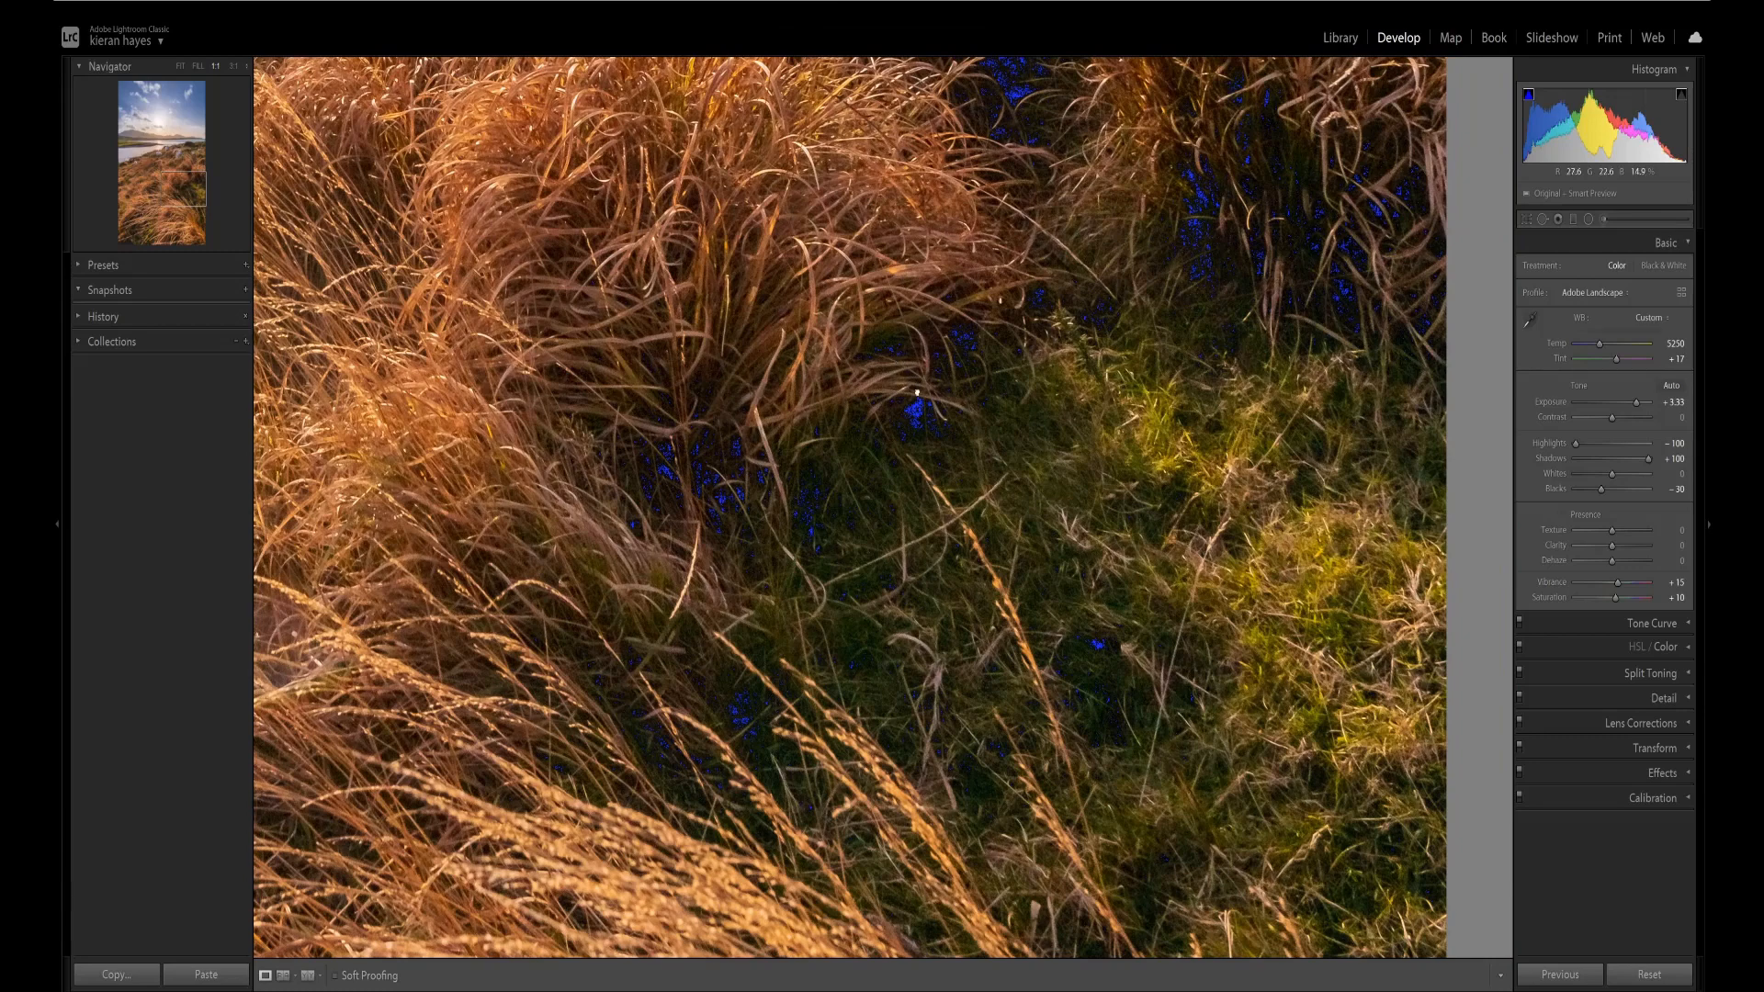
{"action": "left_click_drag", "start_coordinate": [917, 392], "coordinate": [942, 528]}
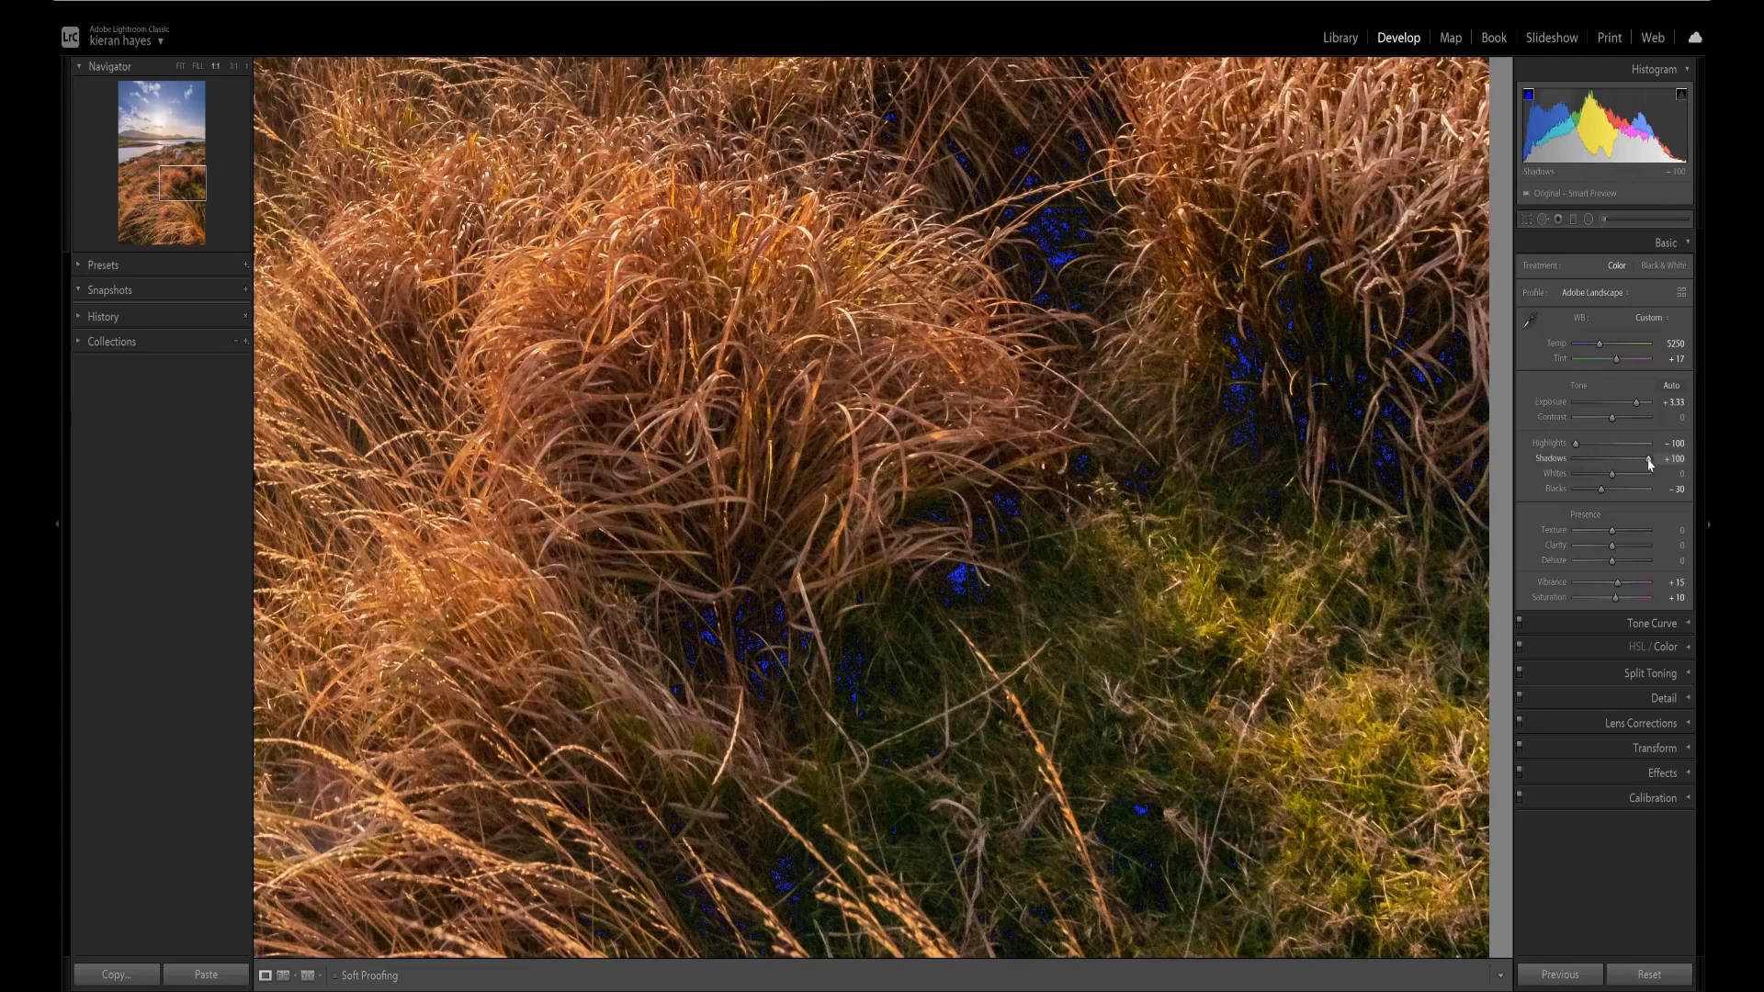
{"action": "left_click_drag", "start_coordinate": [1649, 464], "coordinate": [1645, 465]}
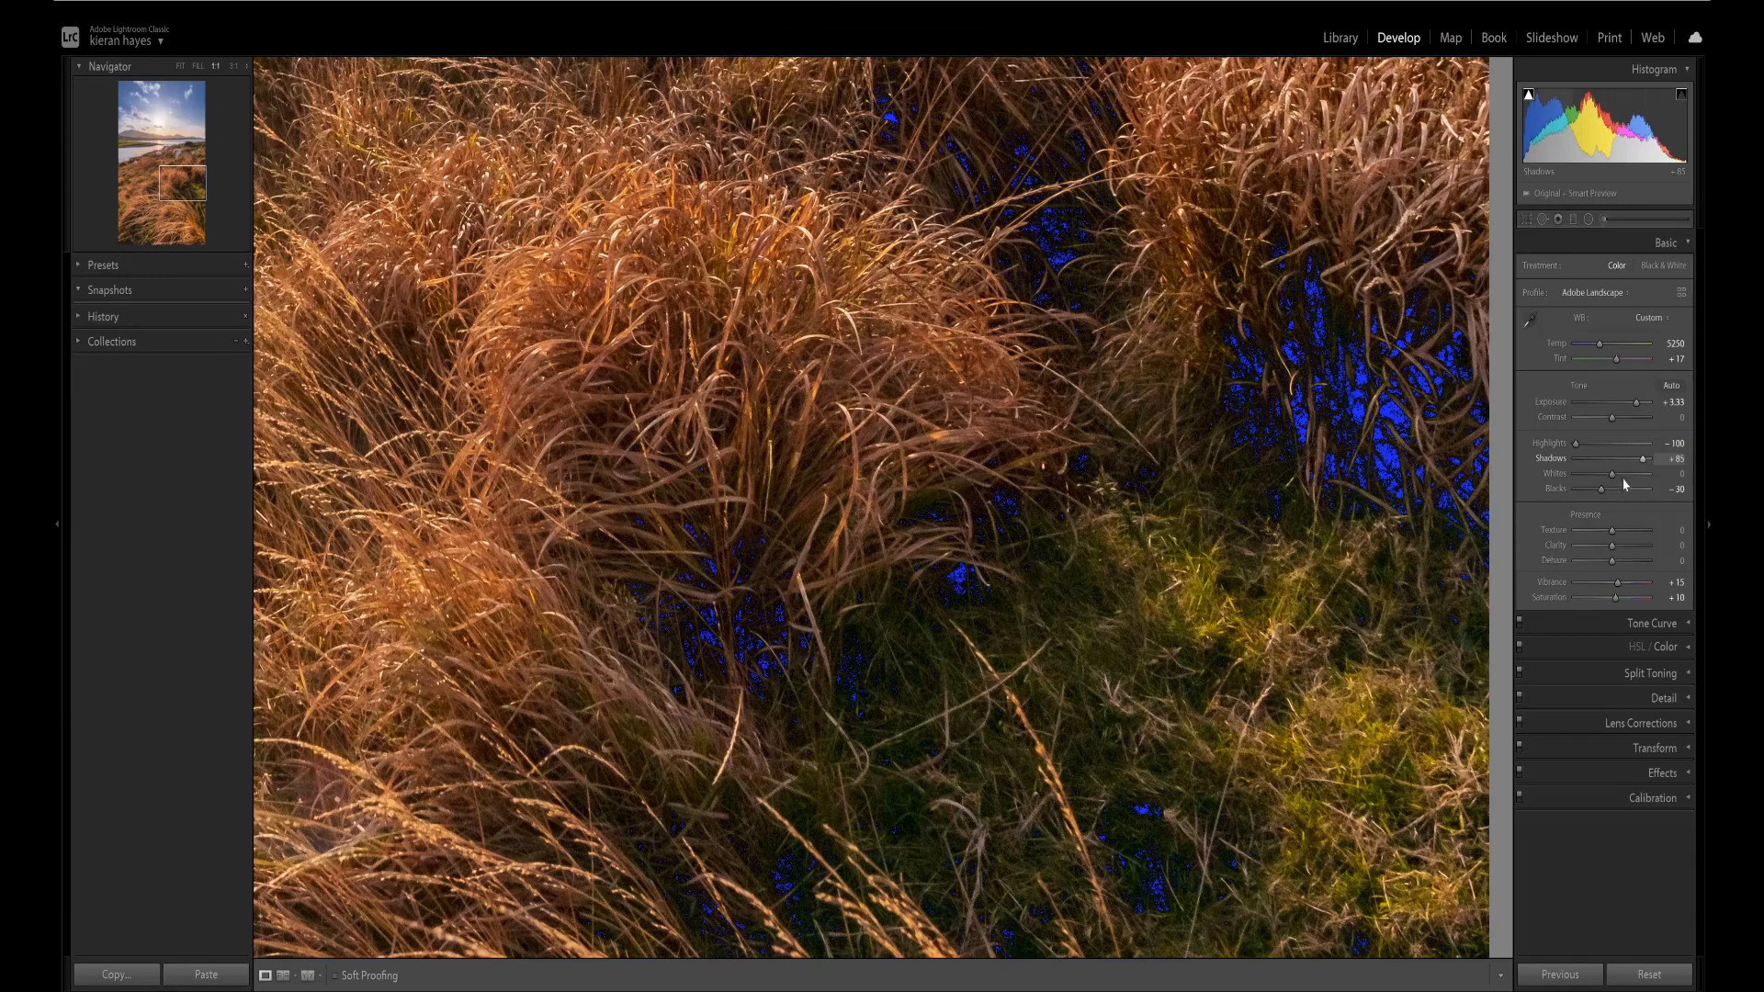
{"action": "key", "text": "Up"}
{"action": "key", "text": "Up"}
{"action": "key", "text": "Up"}
{"action": "key", "text": "Up"}
{"action": "key", "text": "Up"}
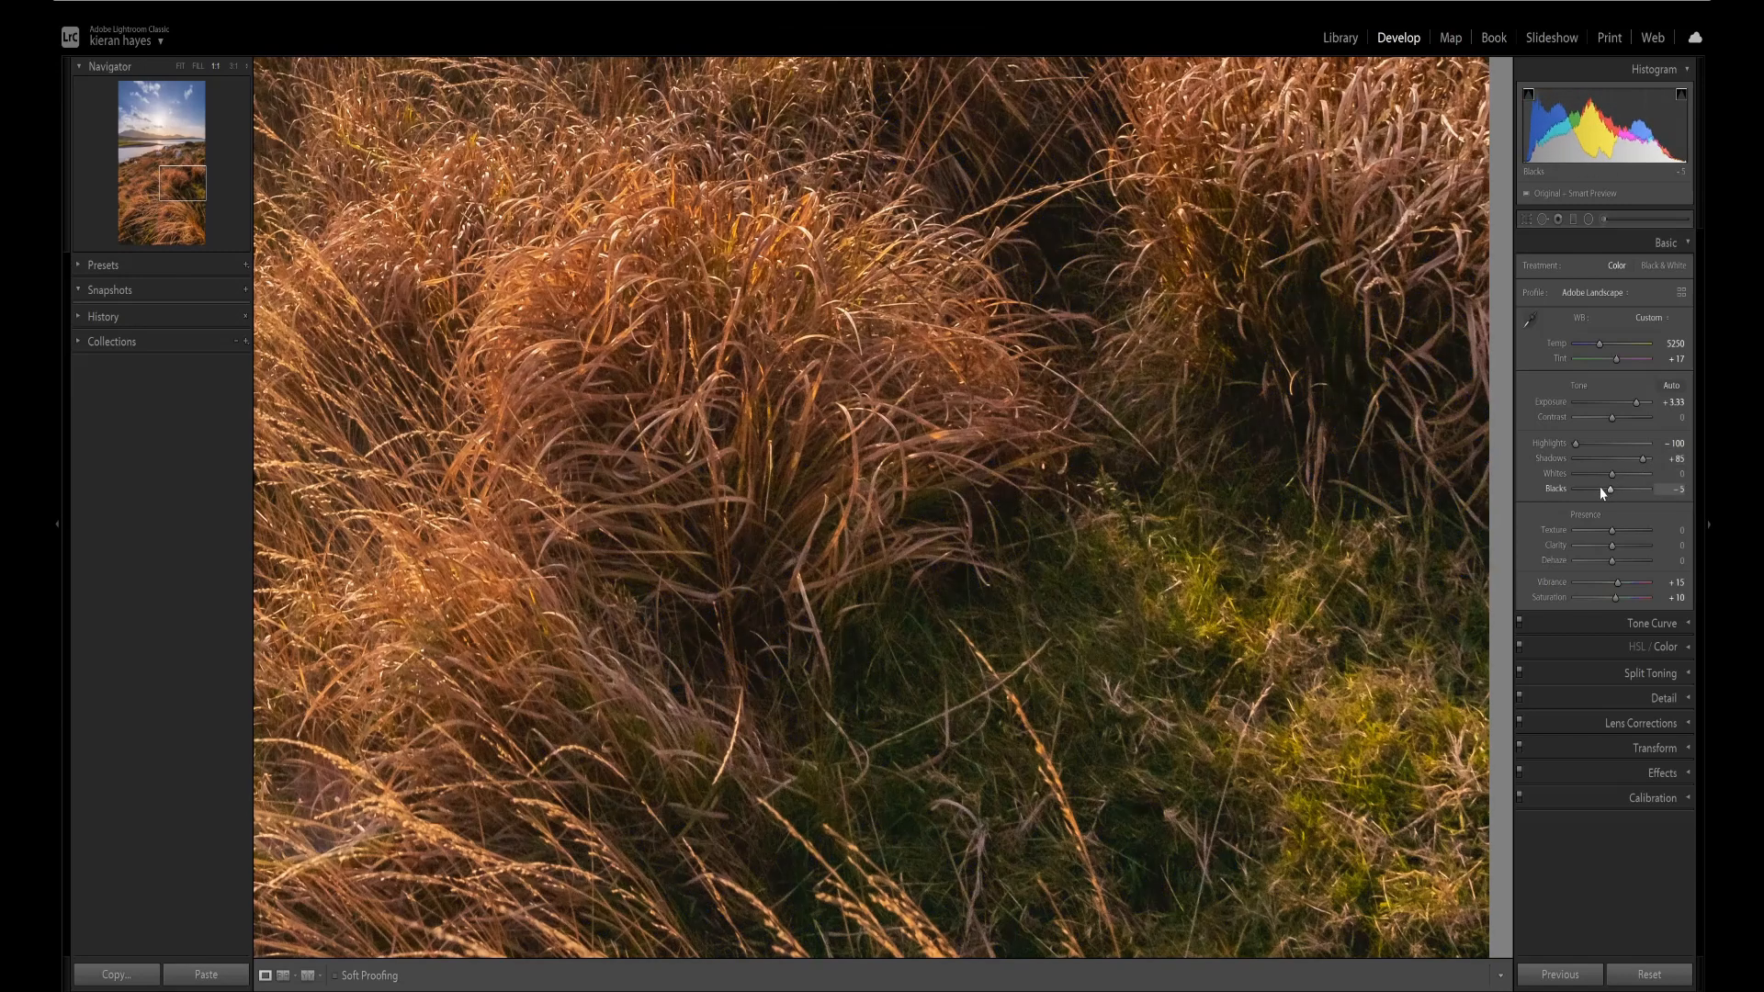
{"action": "key", "text": "Down"}
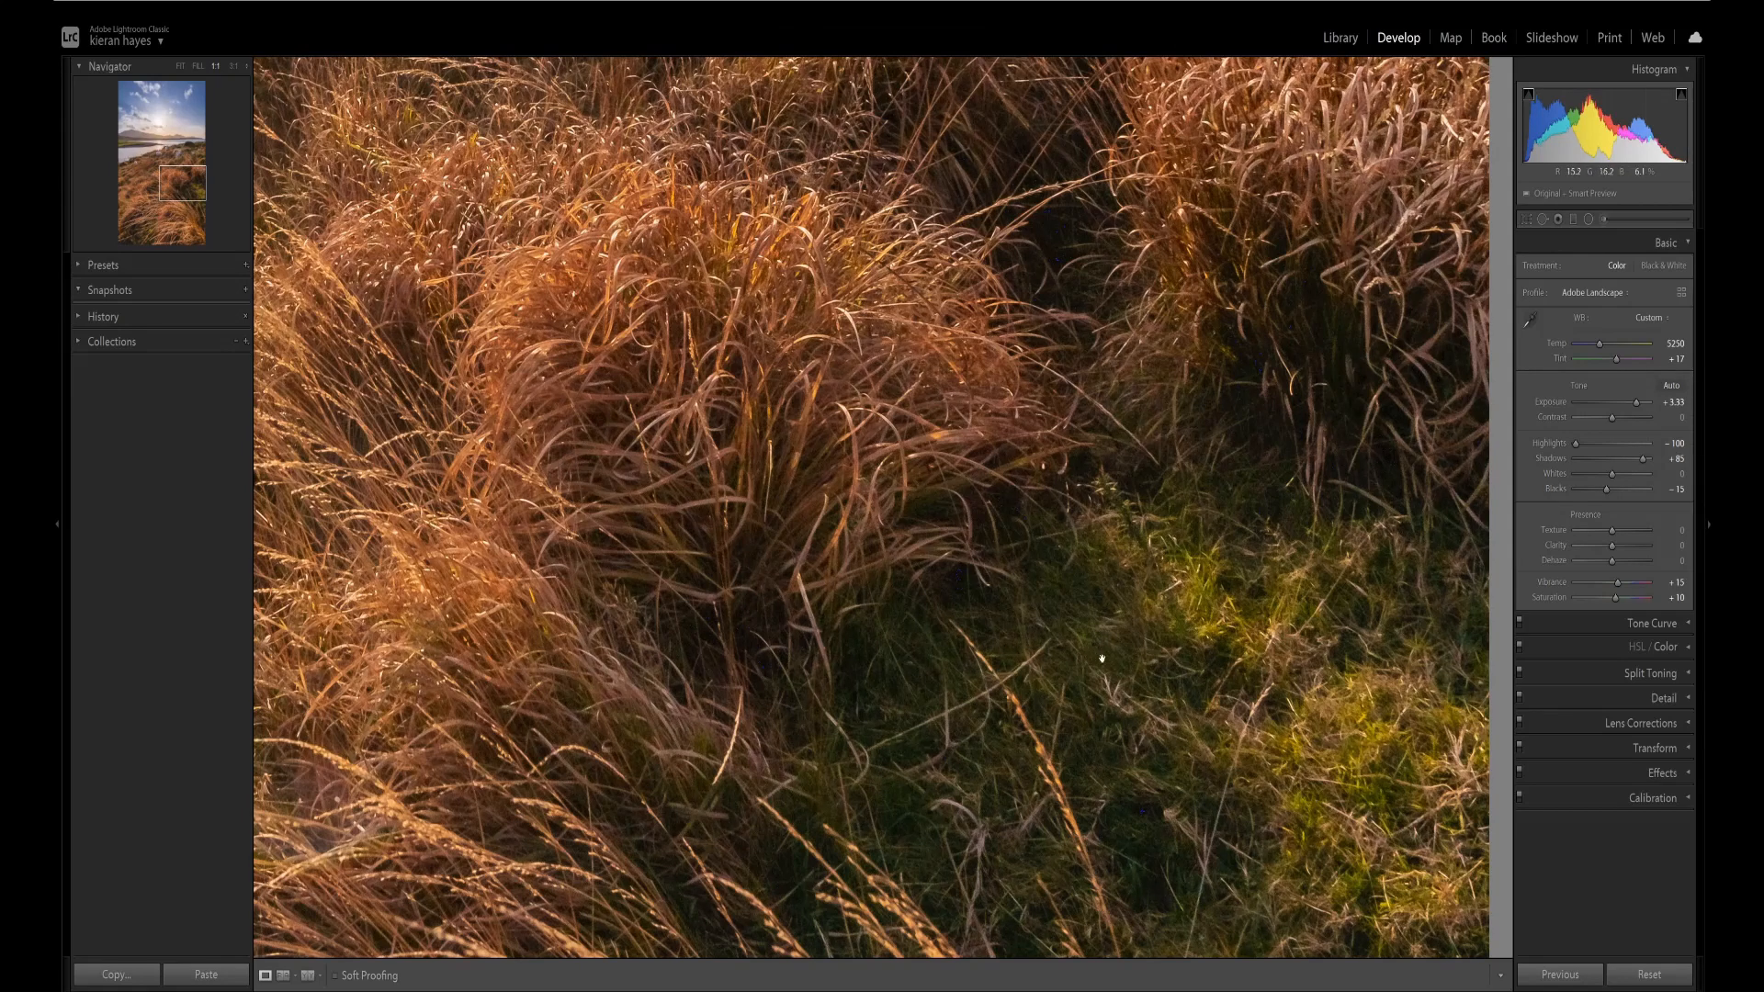
Step: Examine the foreground grass, mountain skyline and sky at high magnification for noise and detail
{"action": "left_click", "coordinate": [235, 66]}
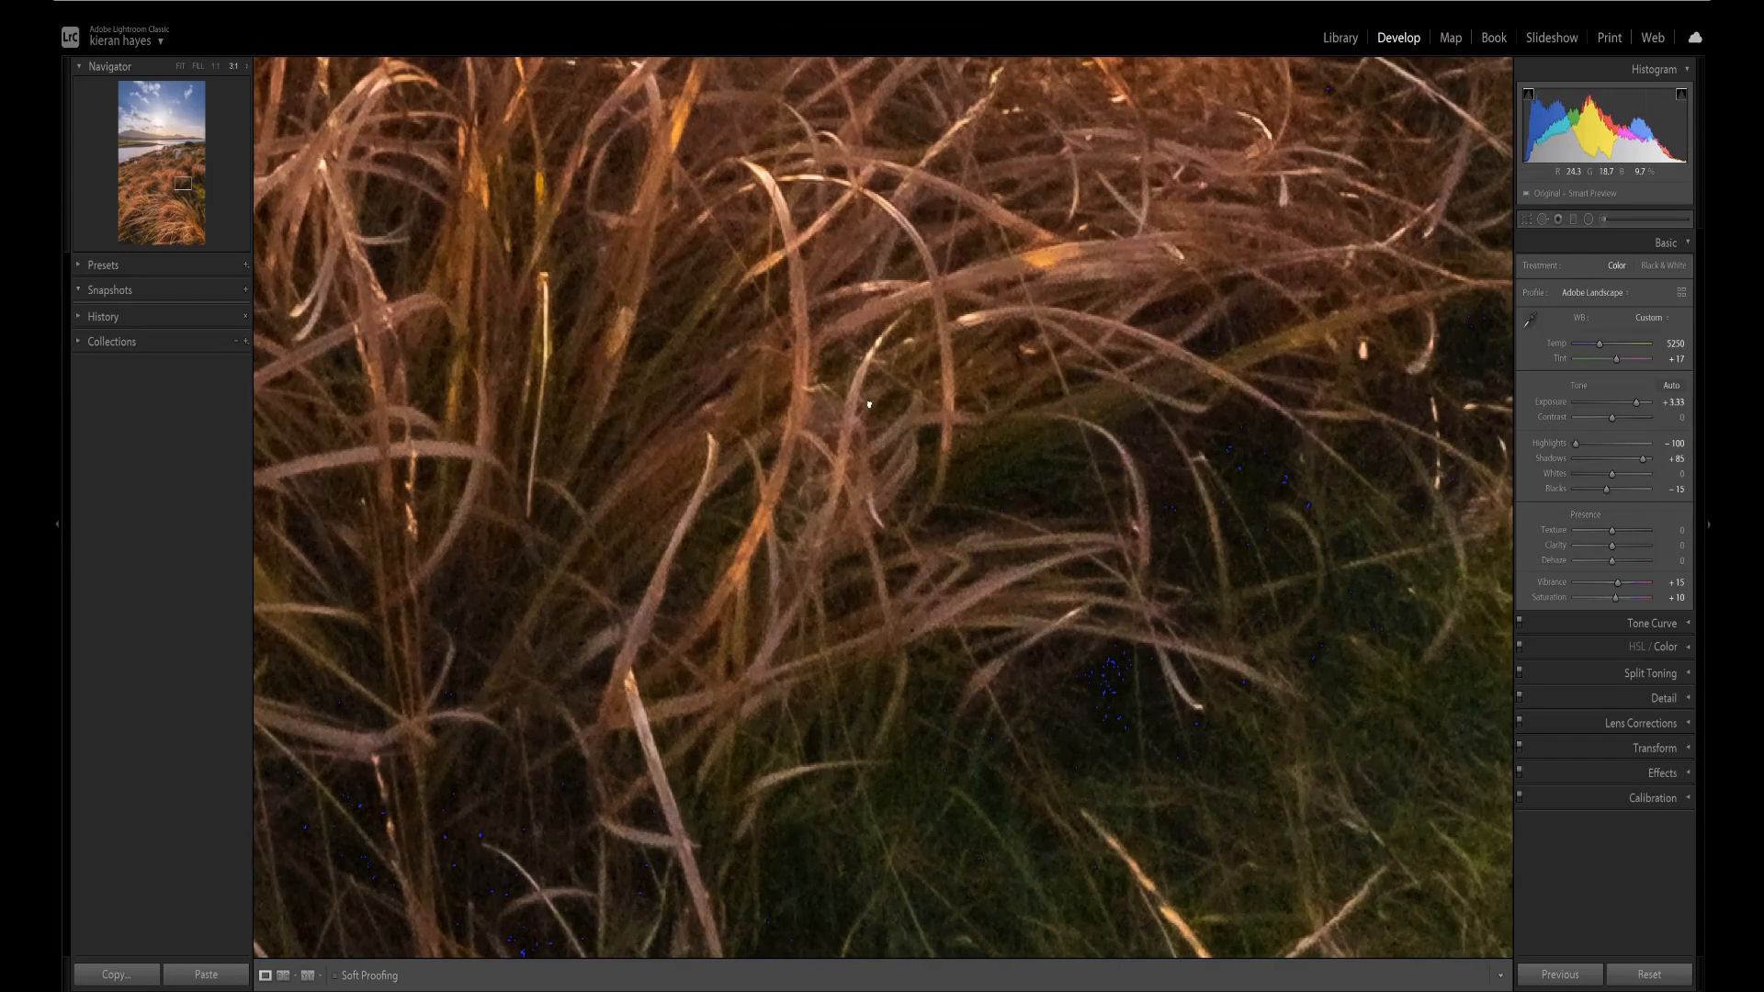
{"action": "left_click_drag", "start_coordinate": [869, 404], "coordinate": [810, 380]}
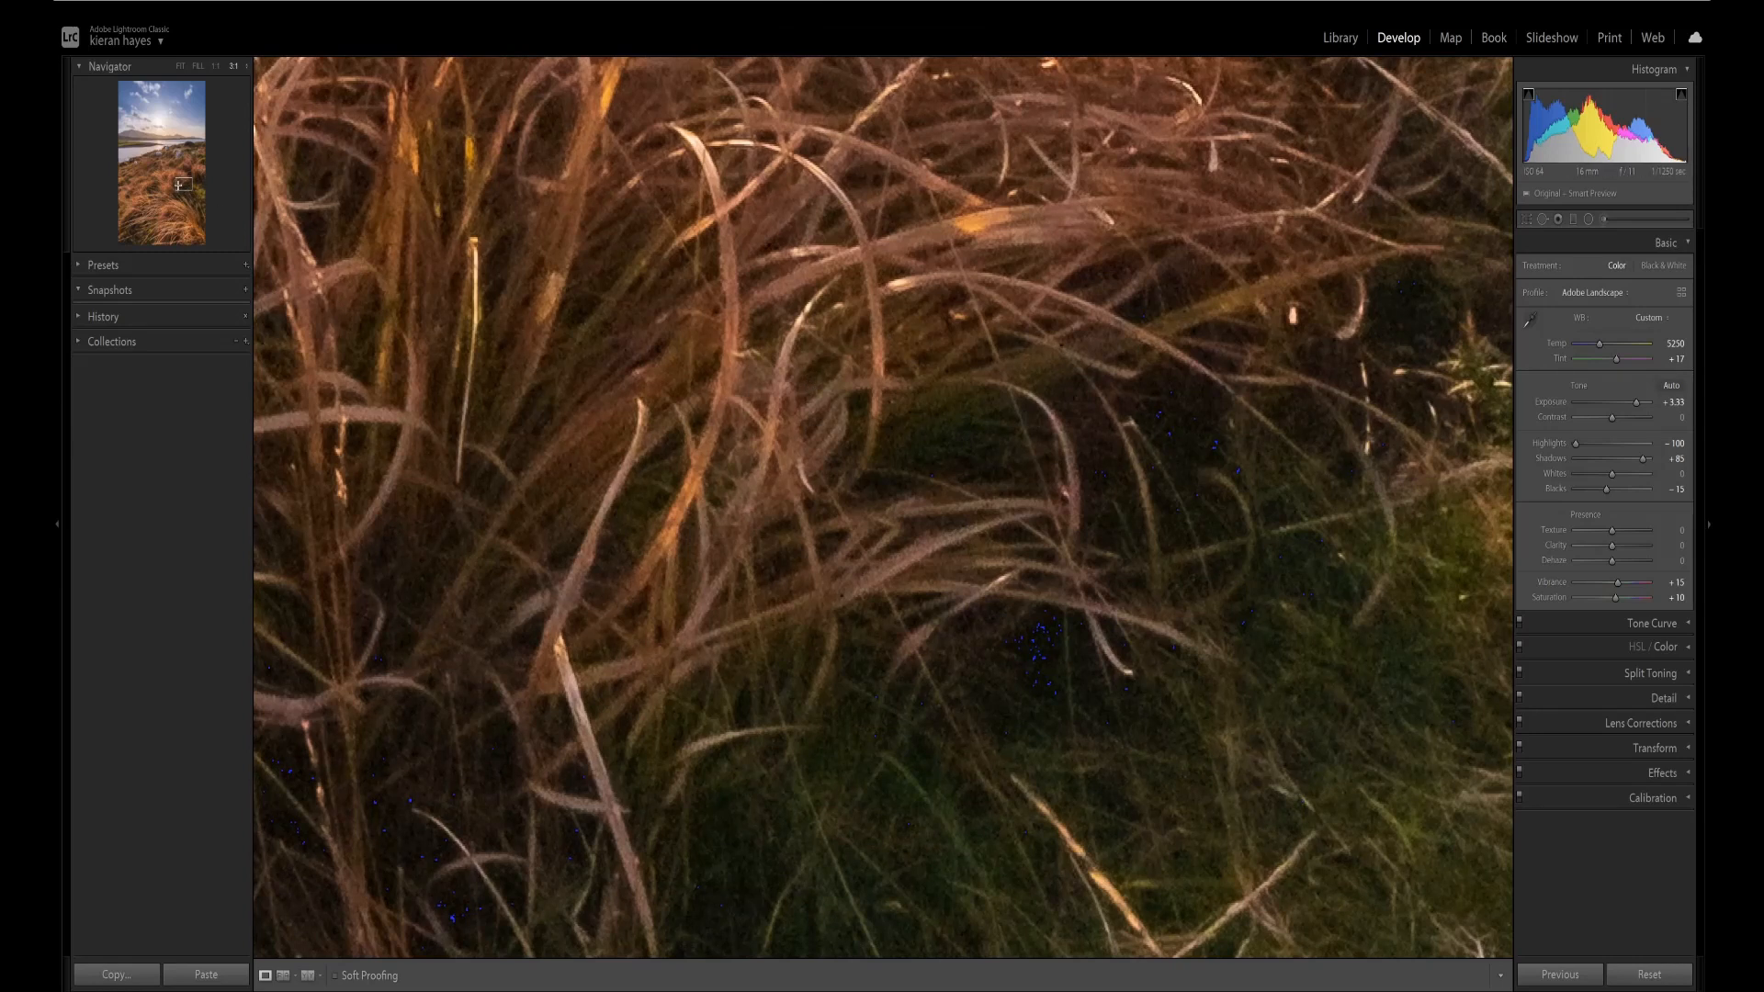
{"action": "left_click", "coordinate": [181, 68]}
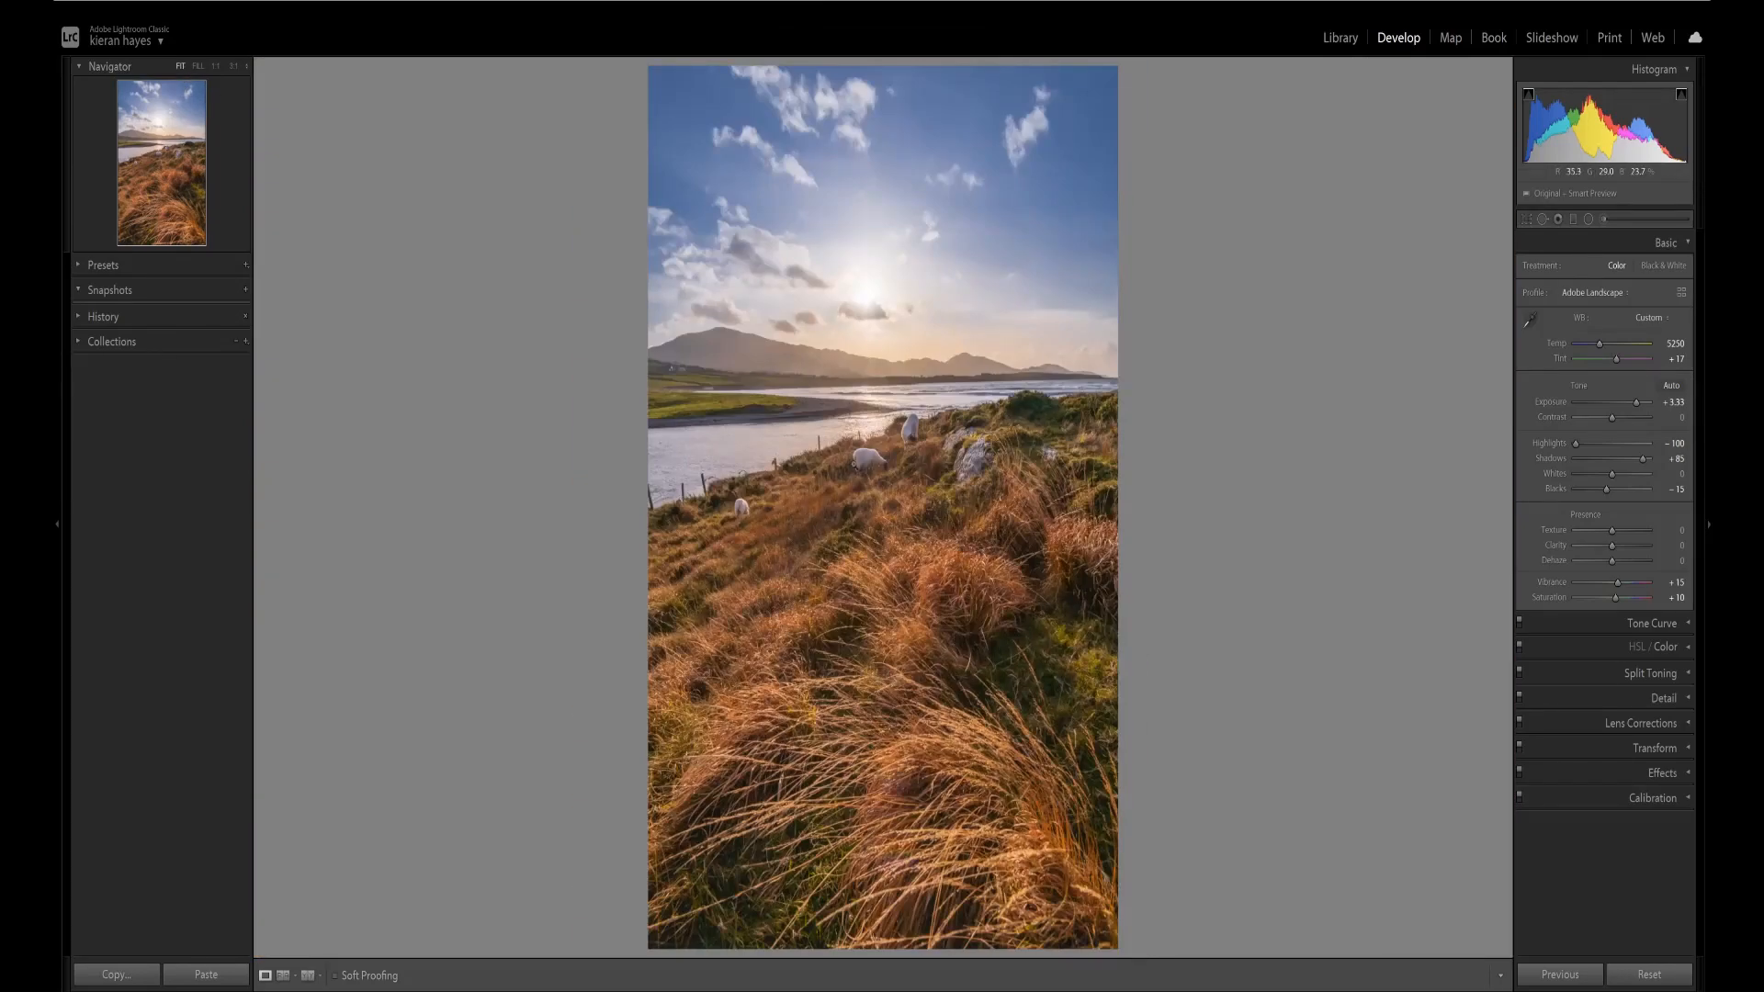
{"action": "left_click", "coordinate": [804, 325]}
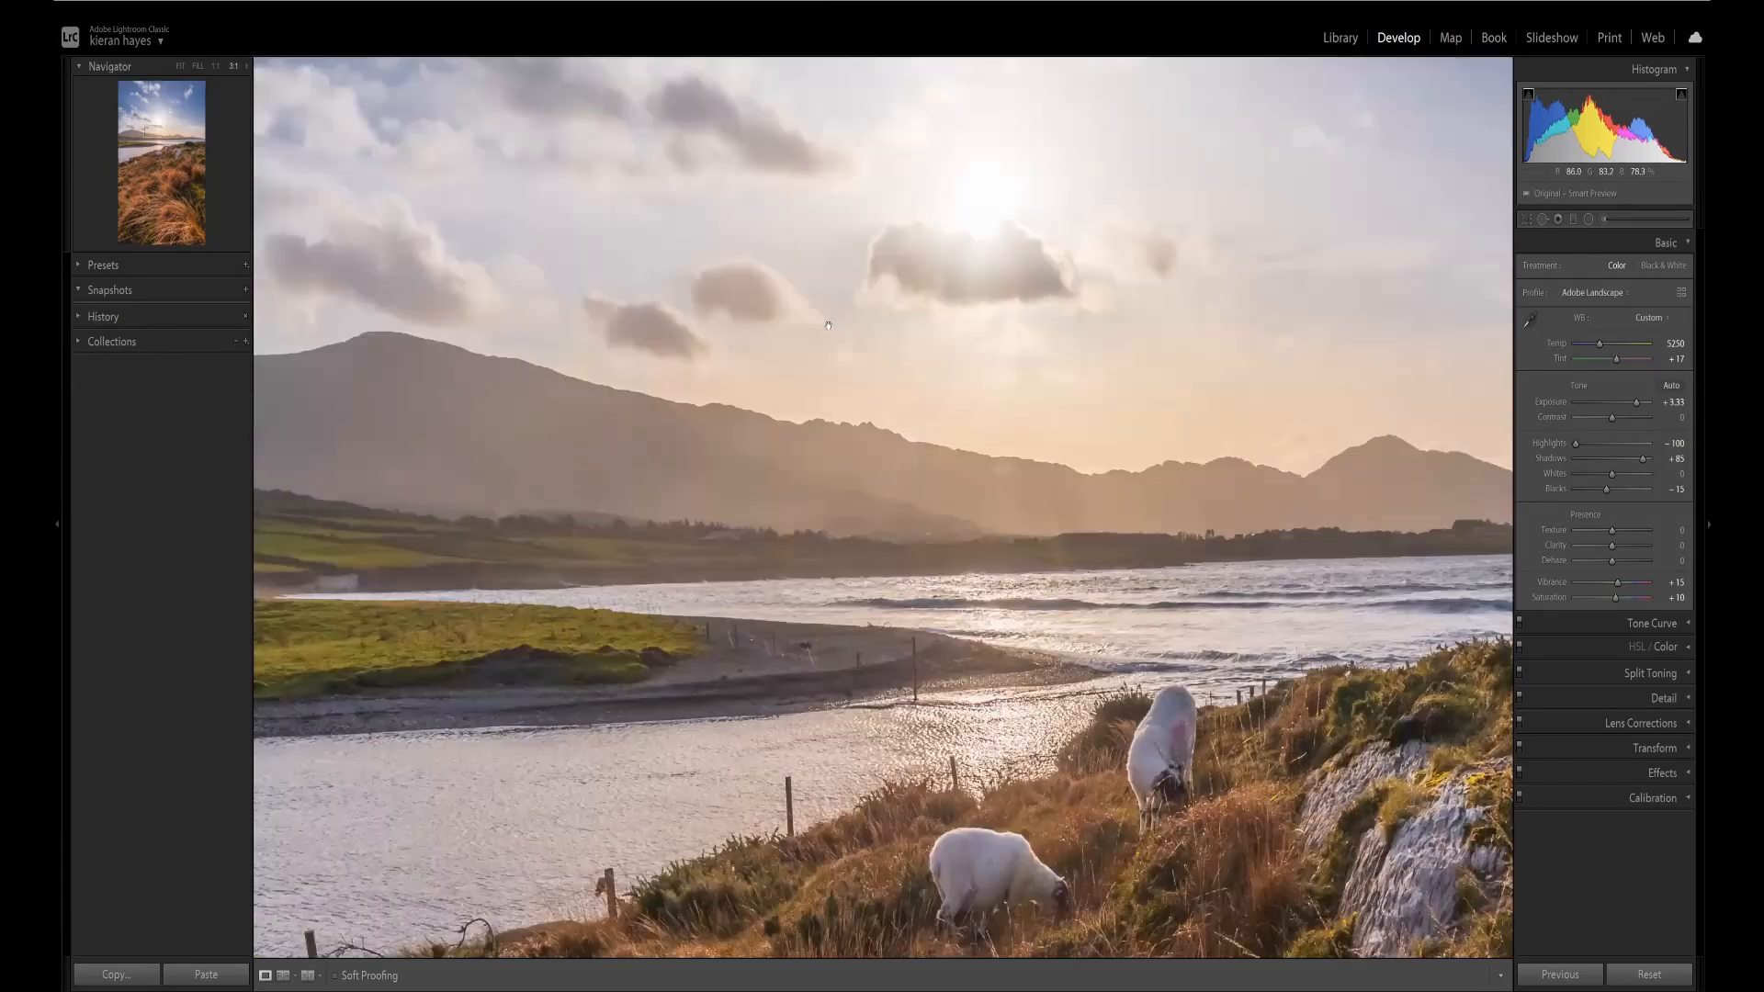
{"action": "left_click_drag", "start_coordinate": [953, 541], "coordinate": [734, 375]}
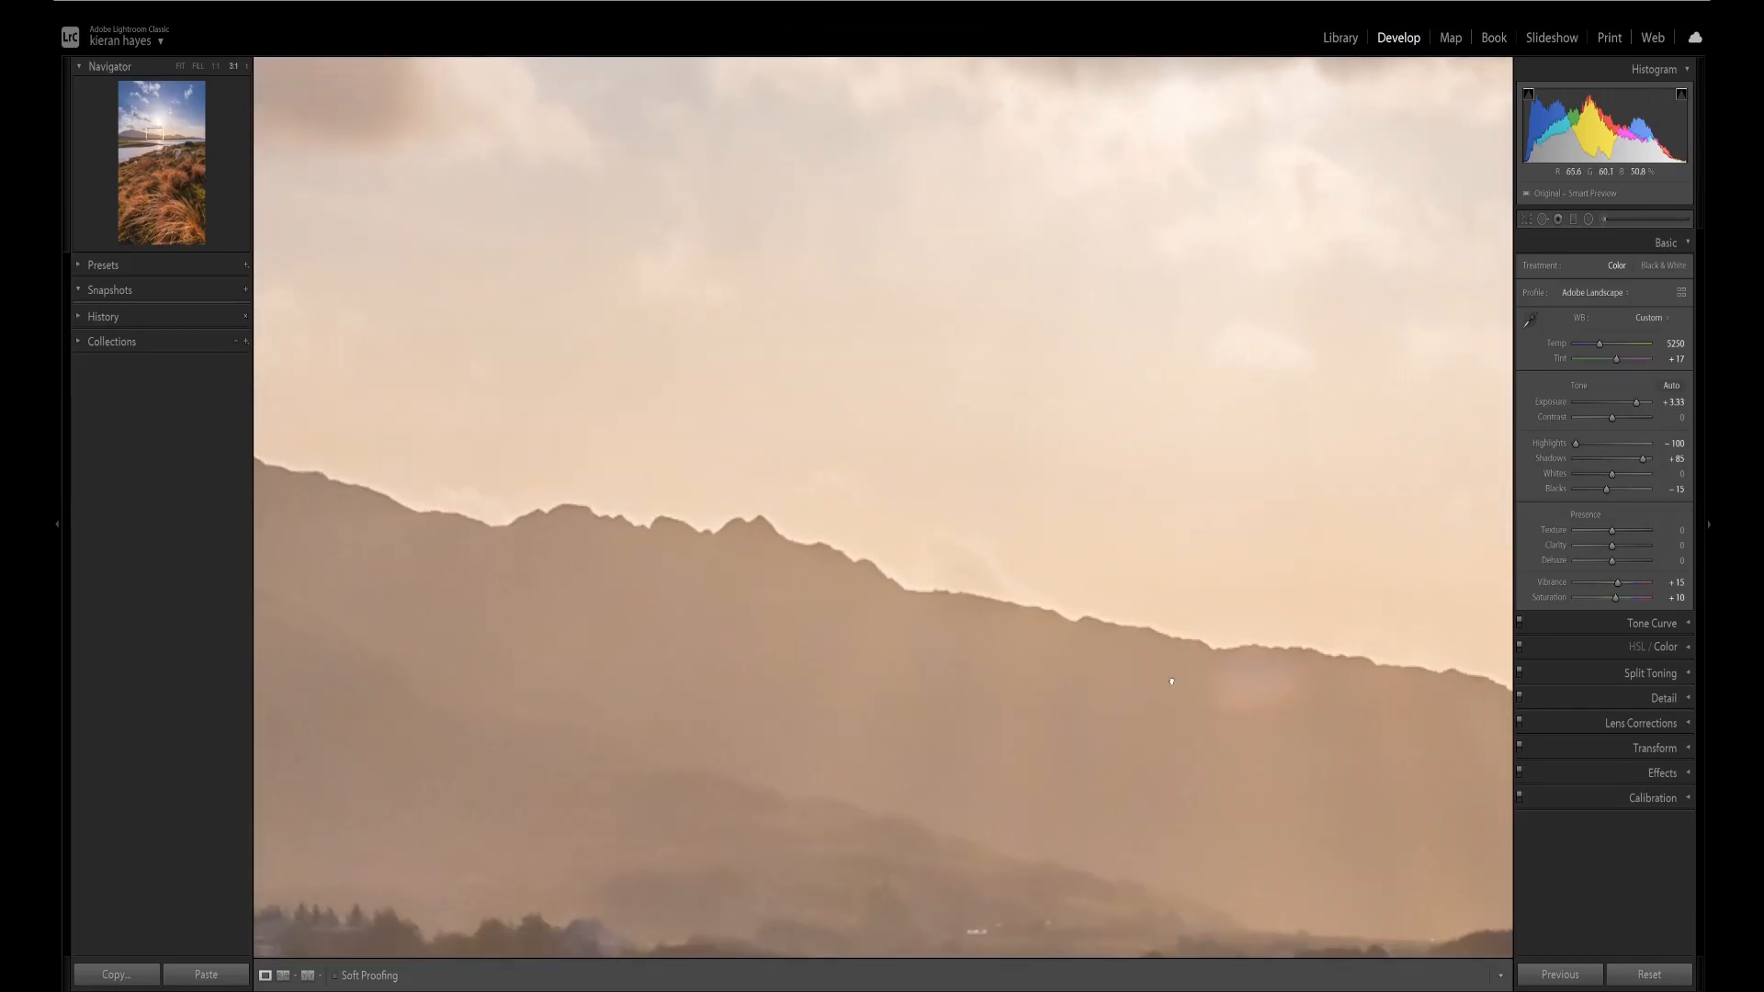
{"action": "left_click_drag", "start_coordinate": [1171, 682], "coordinate": [676, 438]}
{"action": "left_click_drag", "start_coordinate": [1137, 533], "coordinate": [993, 495]}
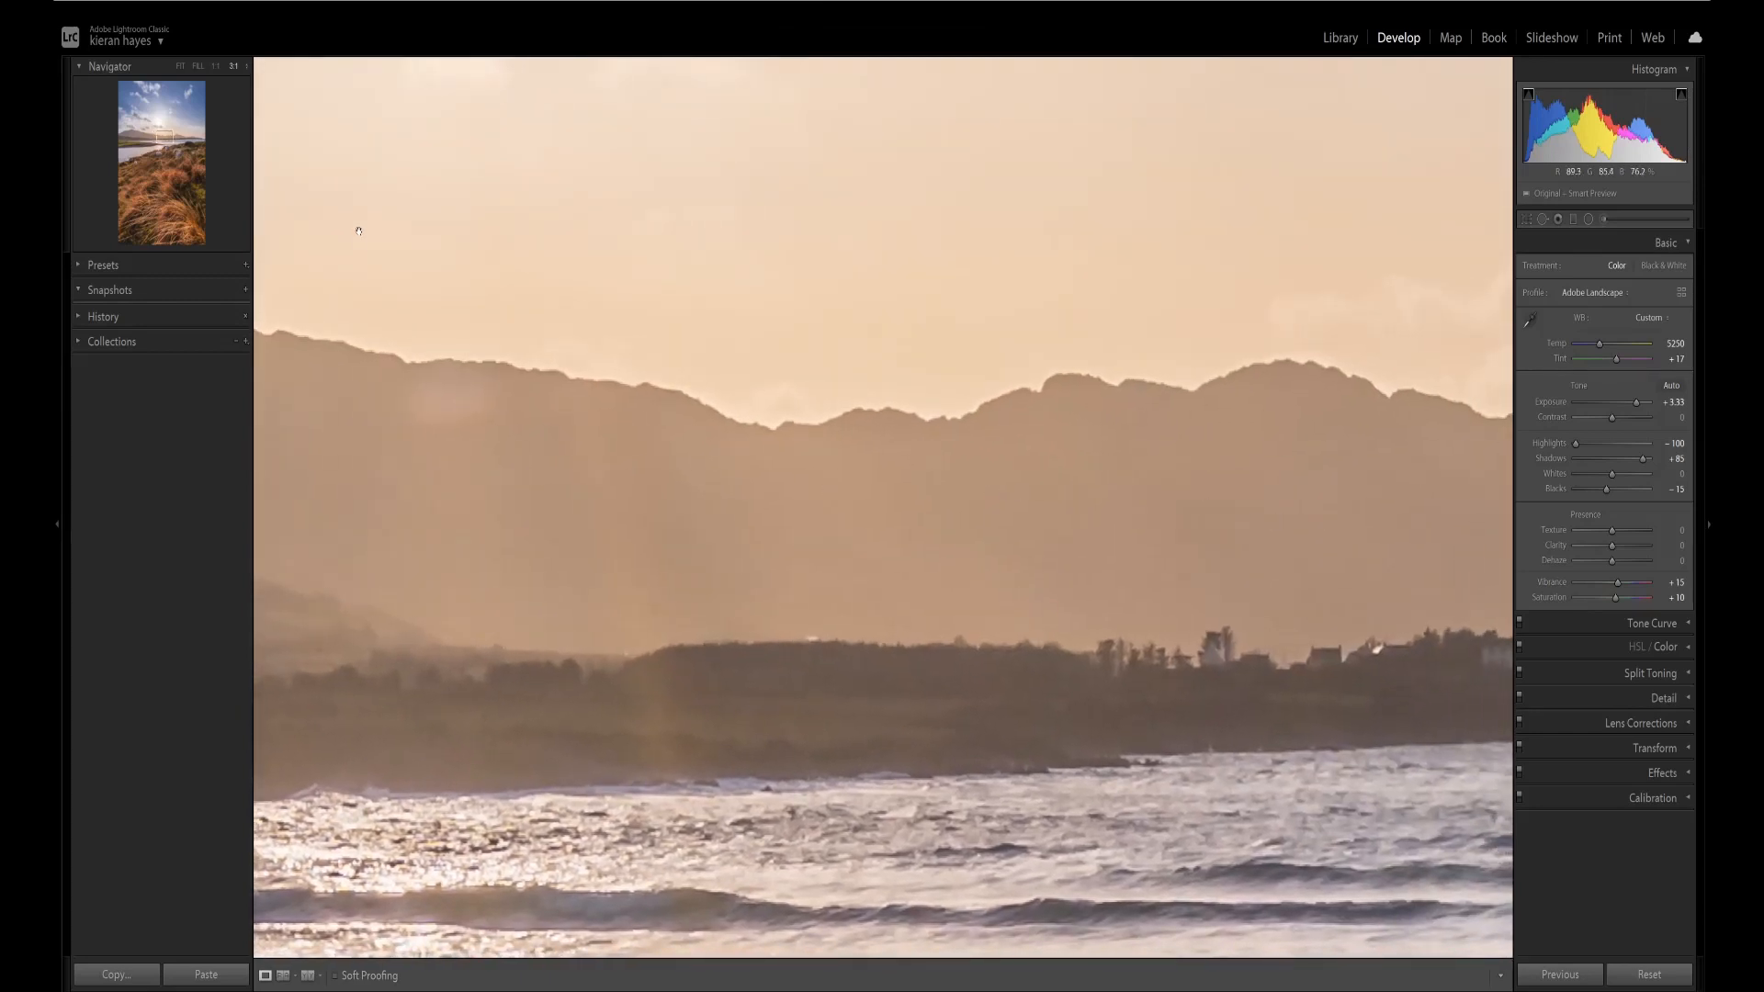
{"action": "left_click", "coordinate": [216, 68]}
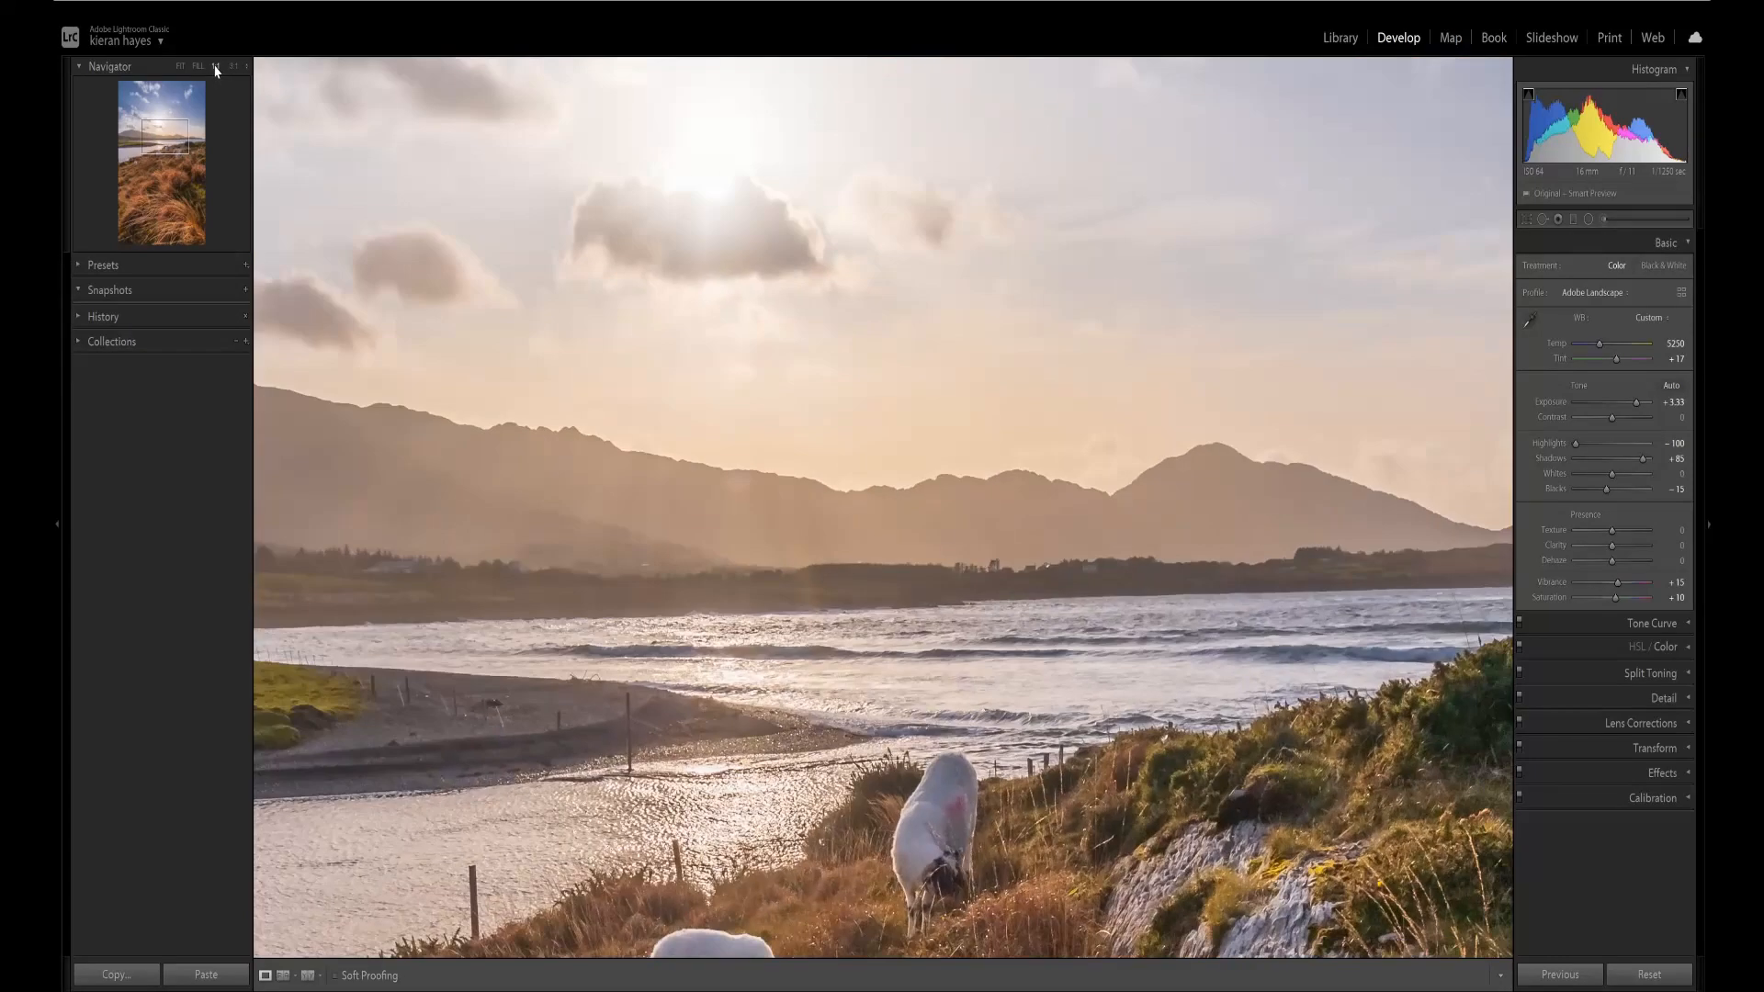
{"action": "left_click_drag", "start_coordinate": [964, 613], "coordinate": [918, 755]}
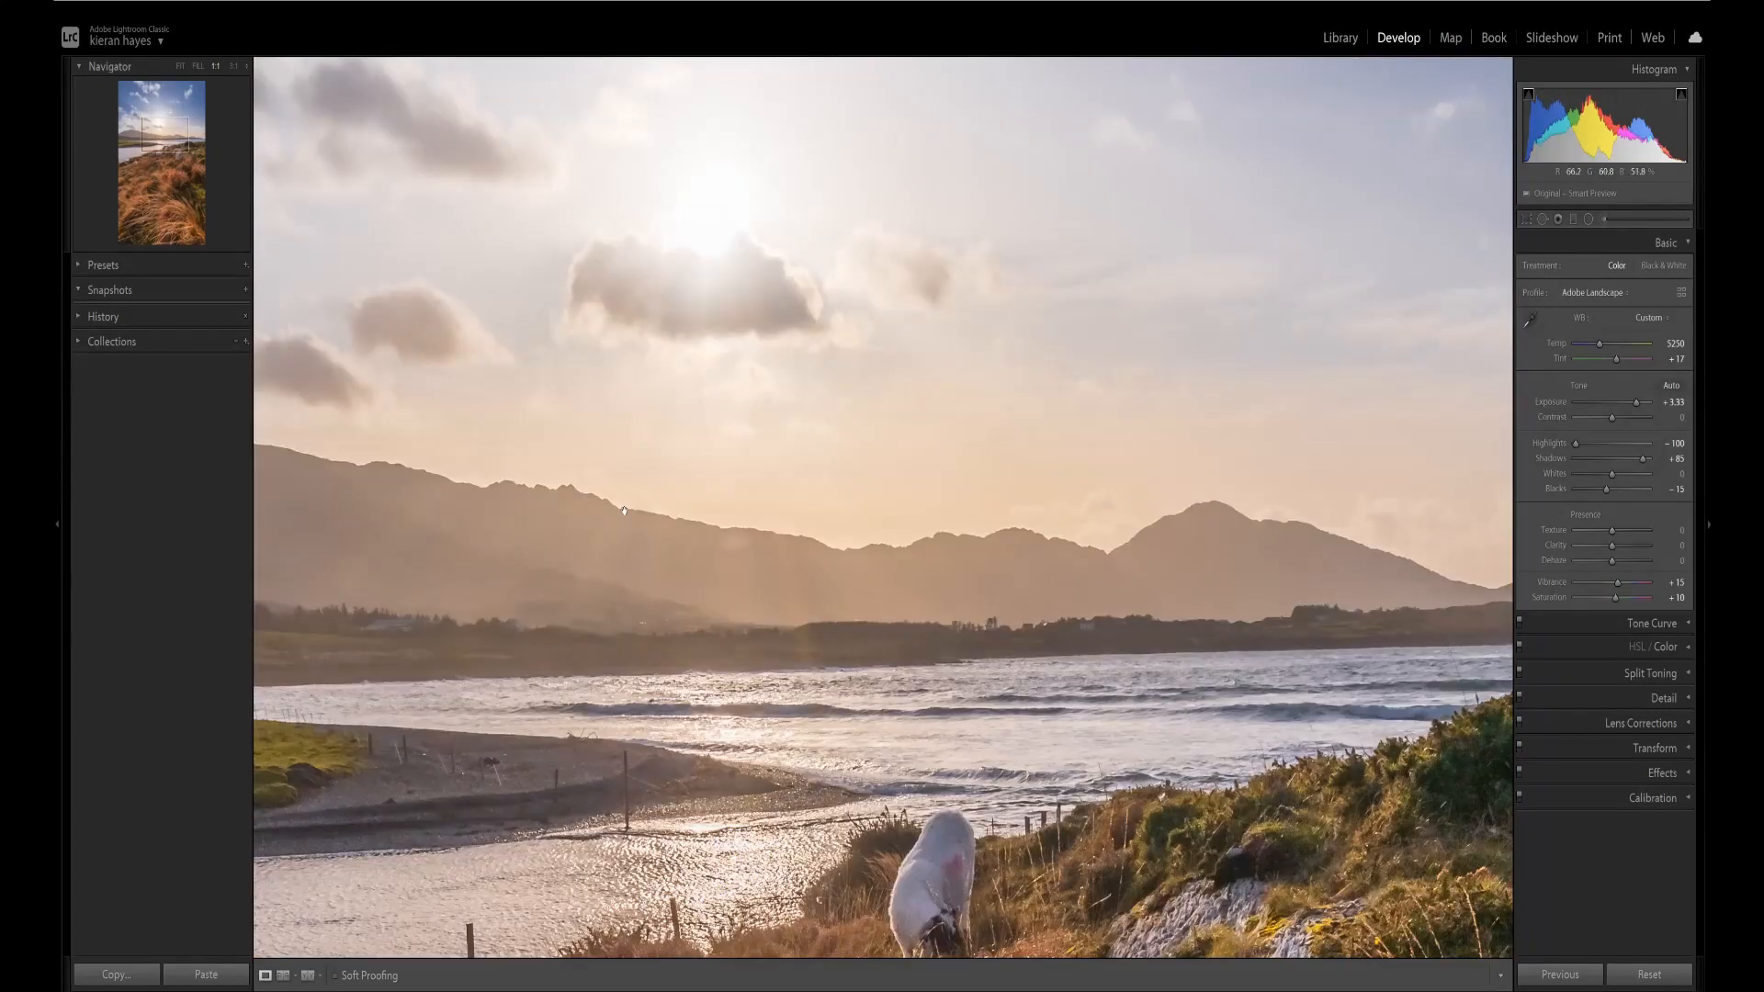
{"action": "left_click", "coordinate": [184, 191]}
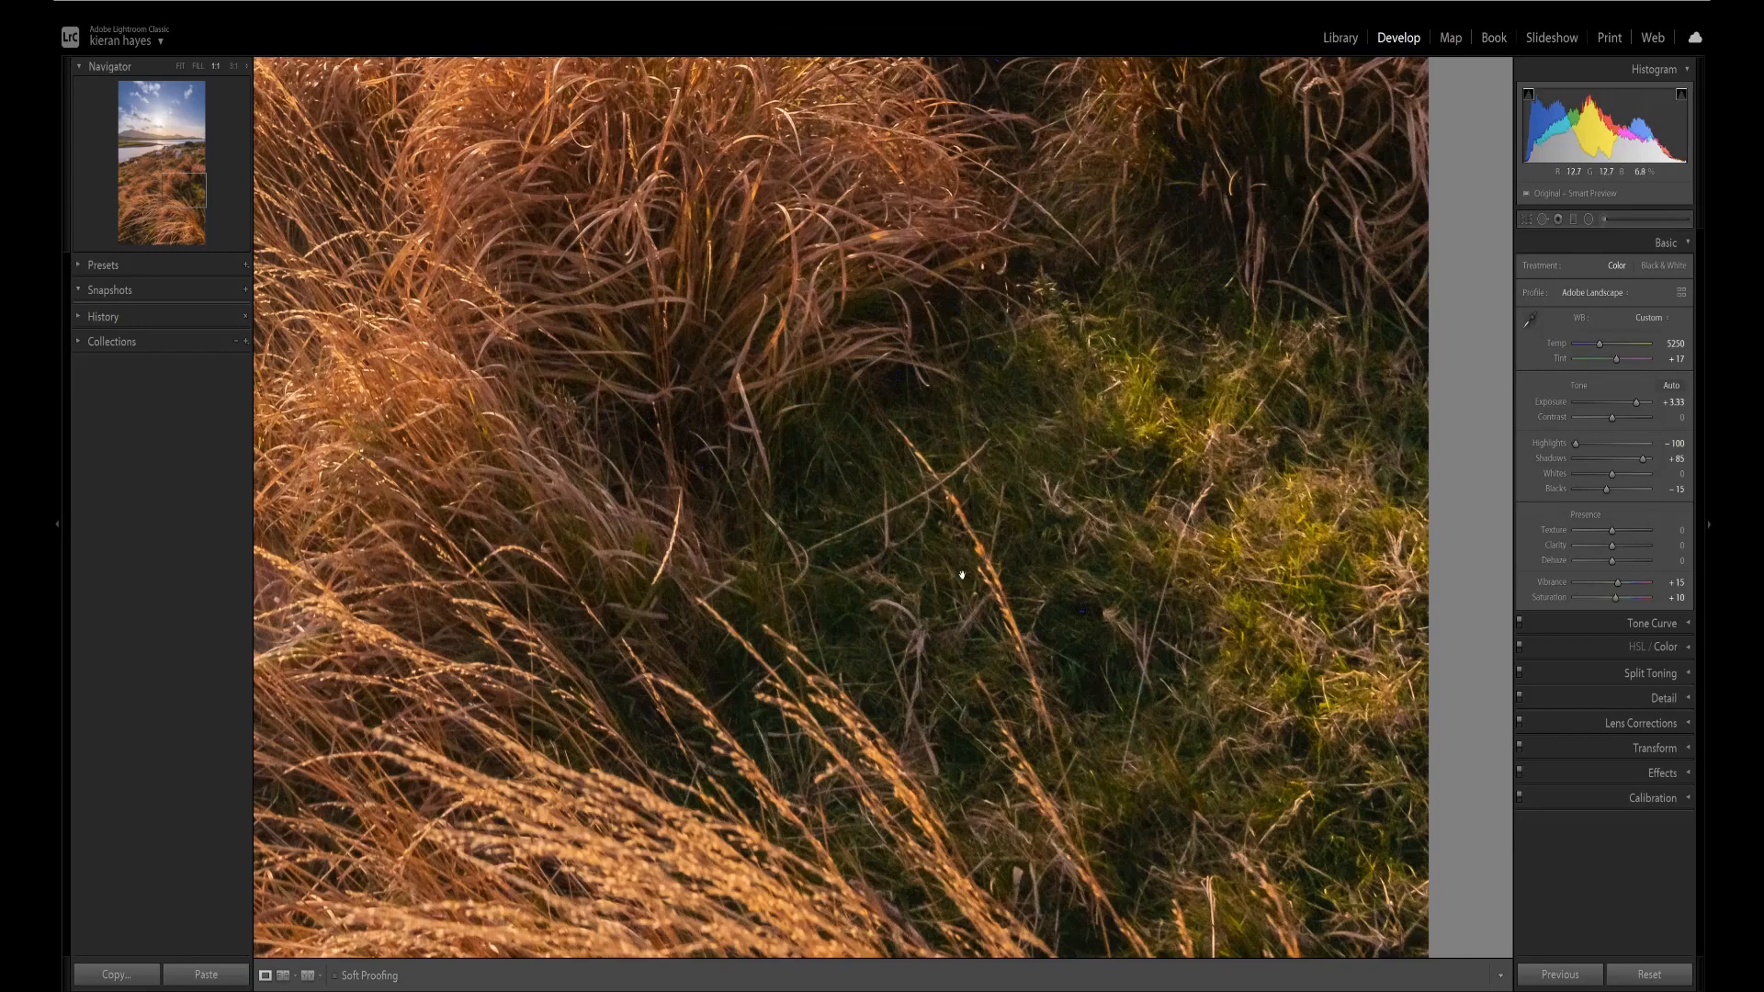
{"action": "left_click", "coordinate": [181, 67]}
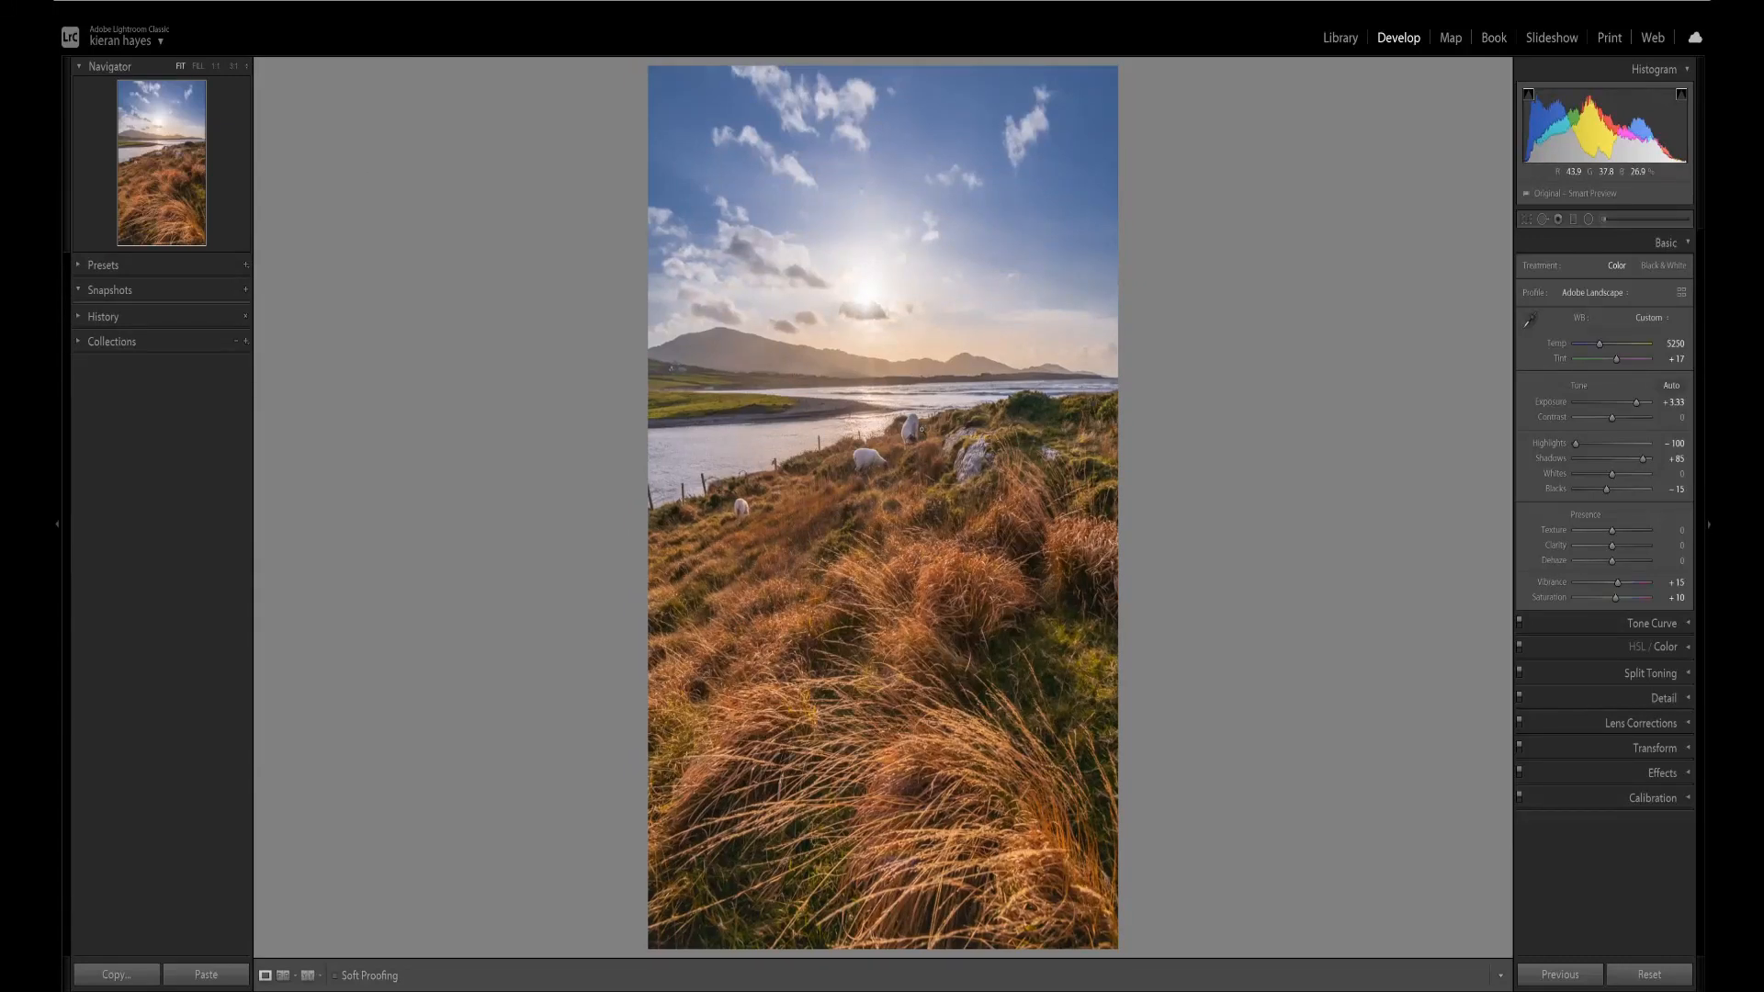
Step: Reset exposure, shadows, highlights and blacks to 0
{"action": "double_click", "coordinate": [1638, 407]}
{"action": "double_click", "coordinate": [1643, 458]}
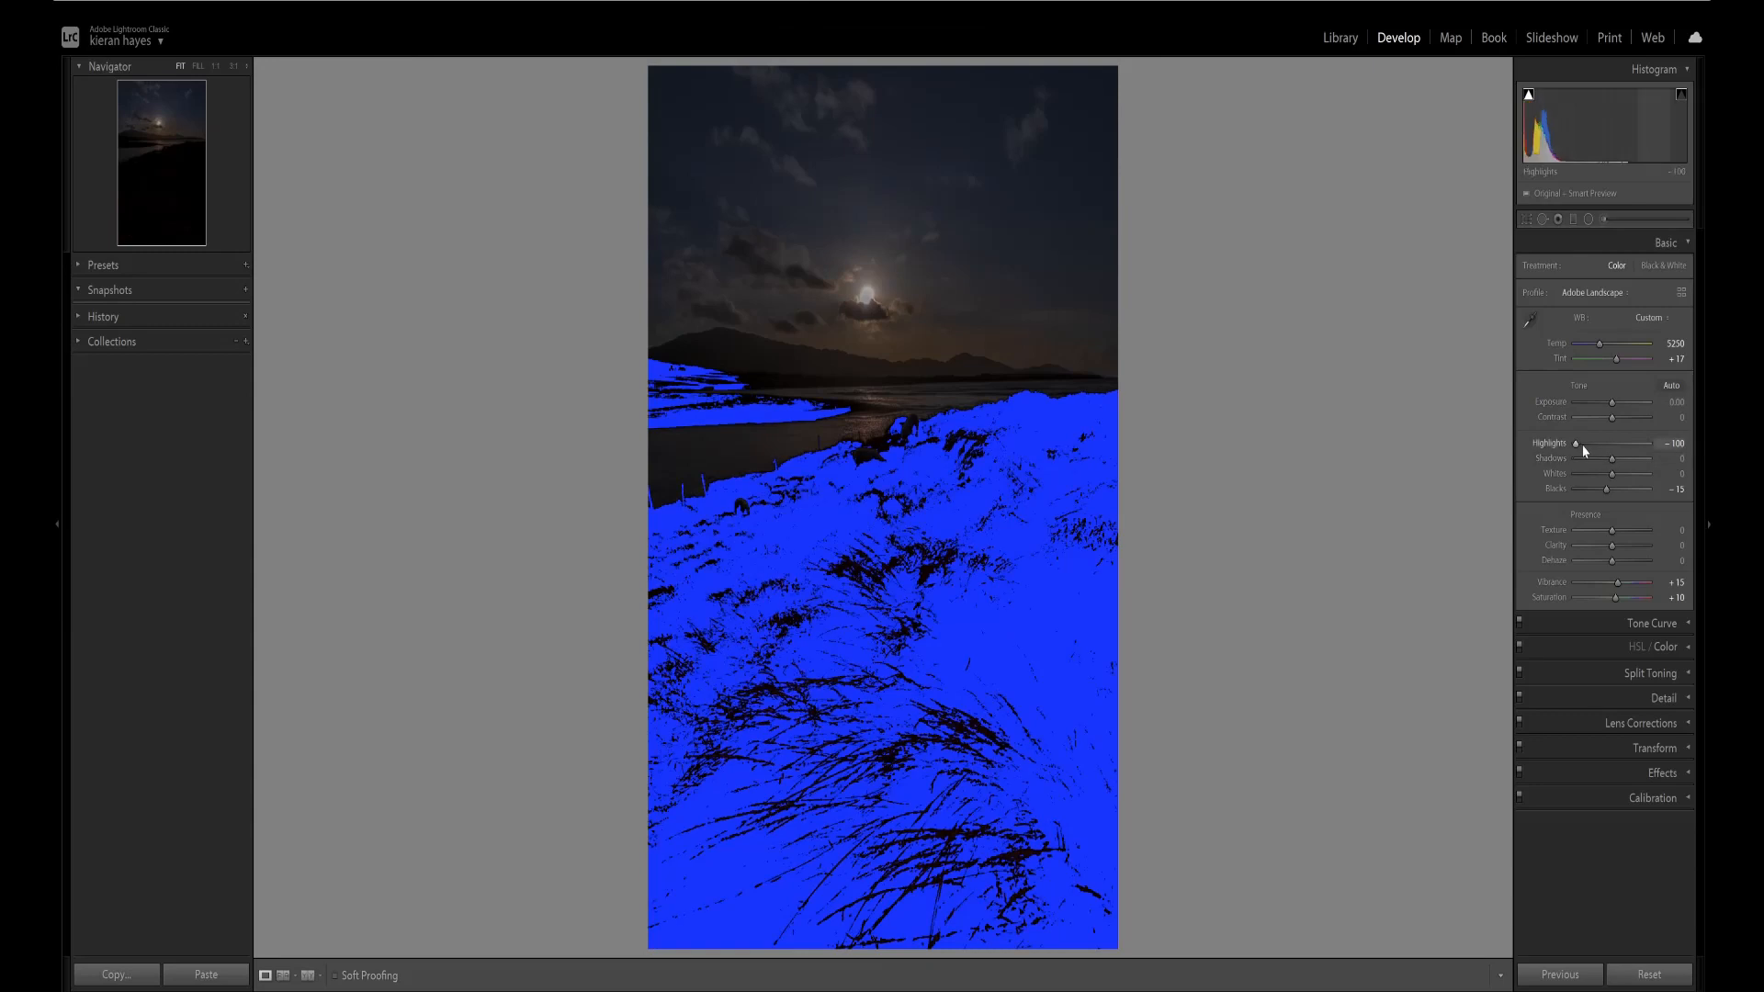
{"action": "double_click", "coordinate": [1584, 450]}
{"action": "double_click", "coordinate": [1609, 492]}
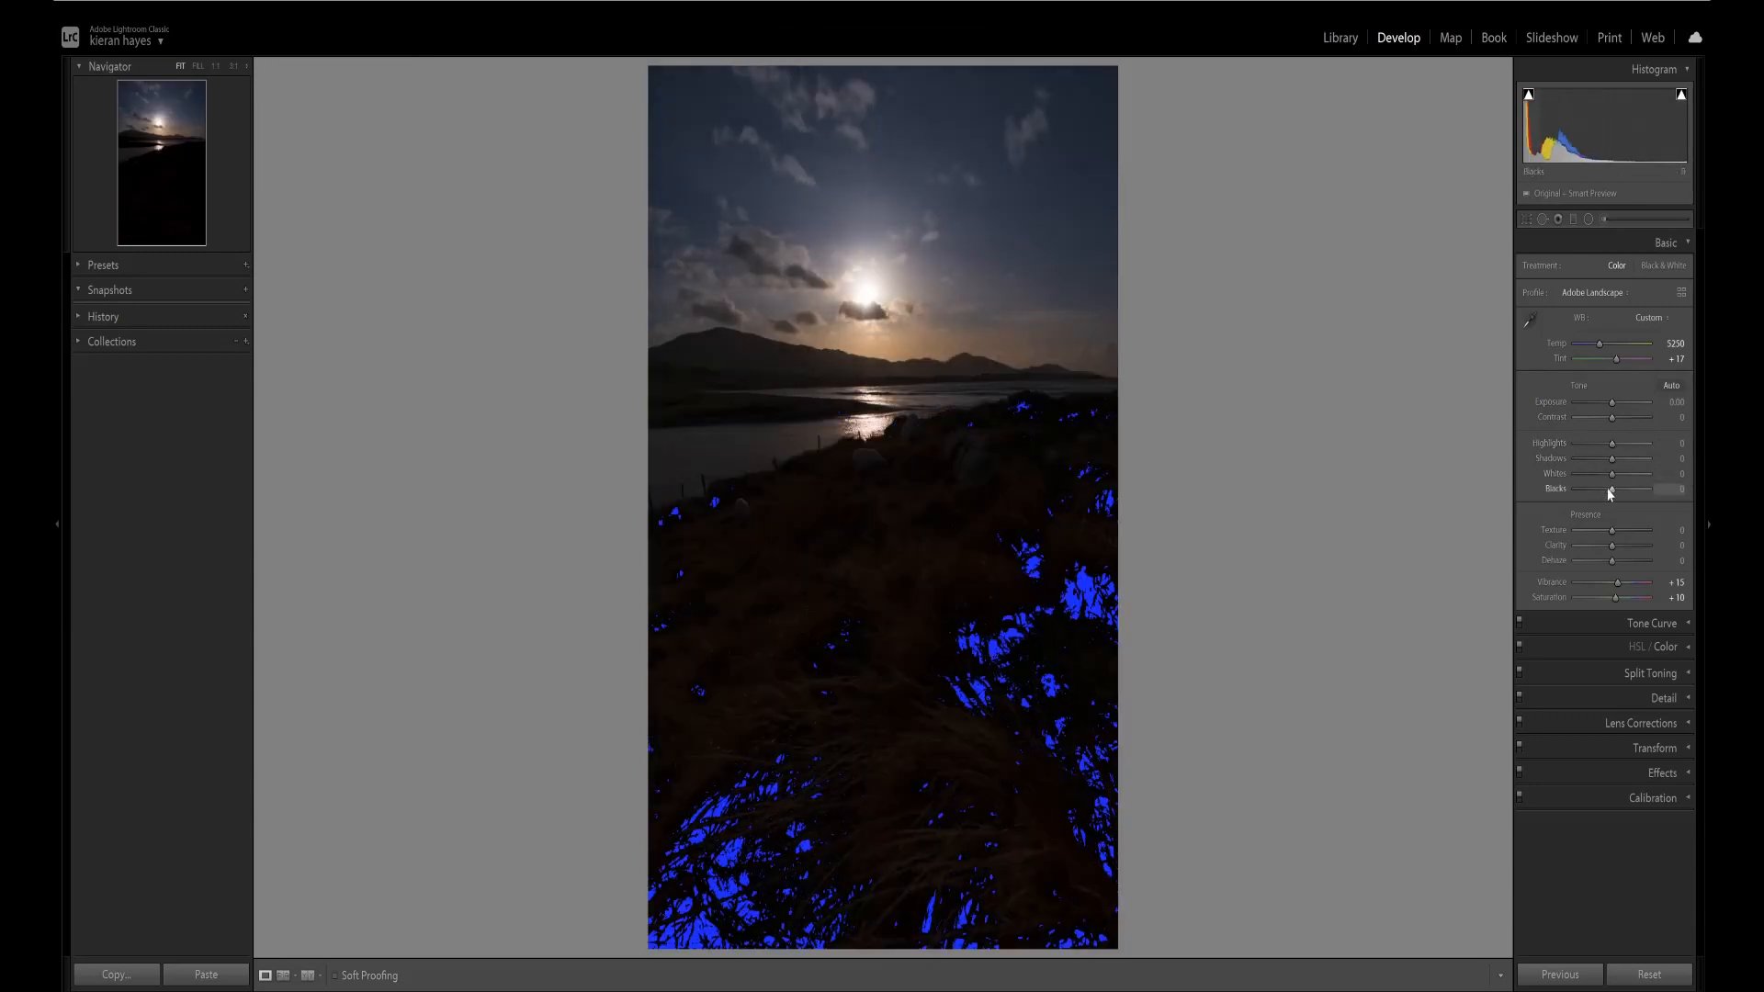
Step: Set exposure to +3.33, highlights to -100, shadows to +100 and blacks to -30 for the landscape photo
{"action": "left_click_drag", "start_coordinate": [1612, 403], "coordinate": [1665, 460]}
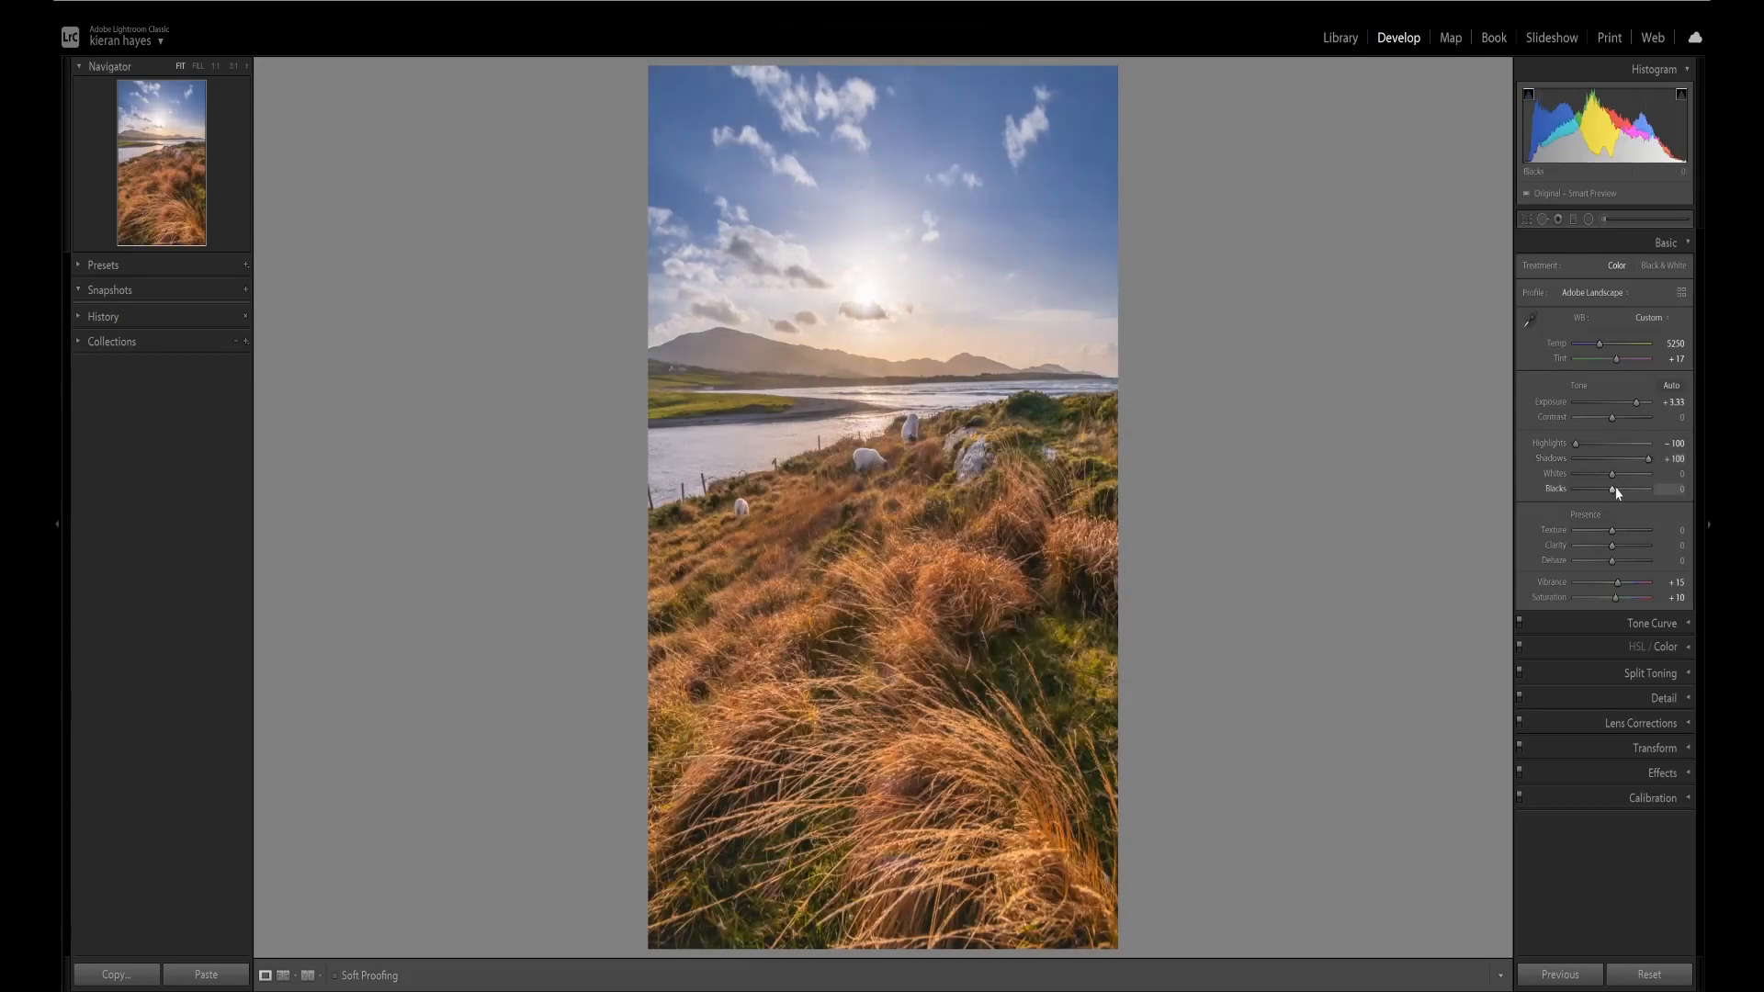
{"action": "scroll", "coordinate": [1613, 490], "scroll_direction": "down", "scroll_amount": 7}
{"action": "scroll", "coordinate": [1613, 493], "scroll_direction": "up", "scroll_amount": 1}
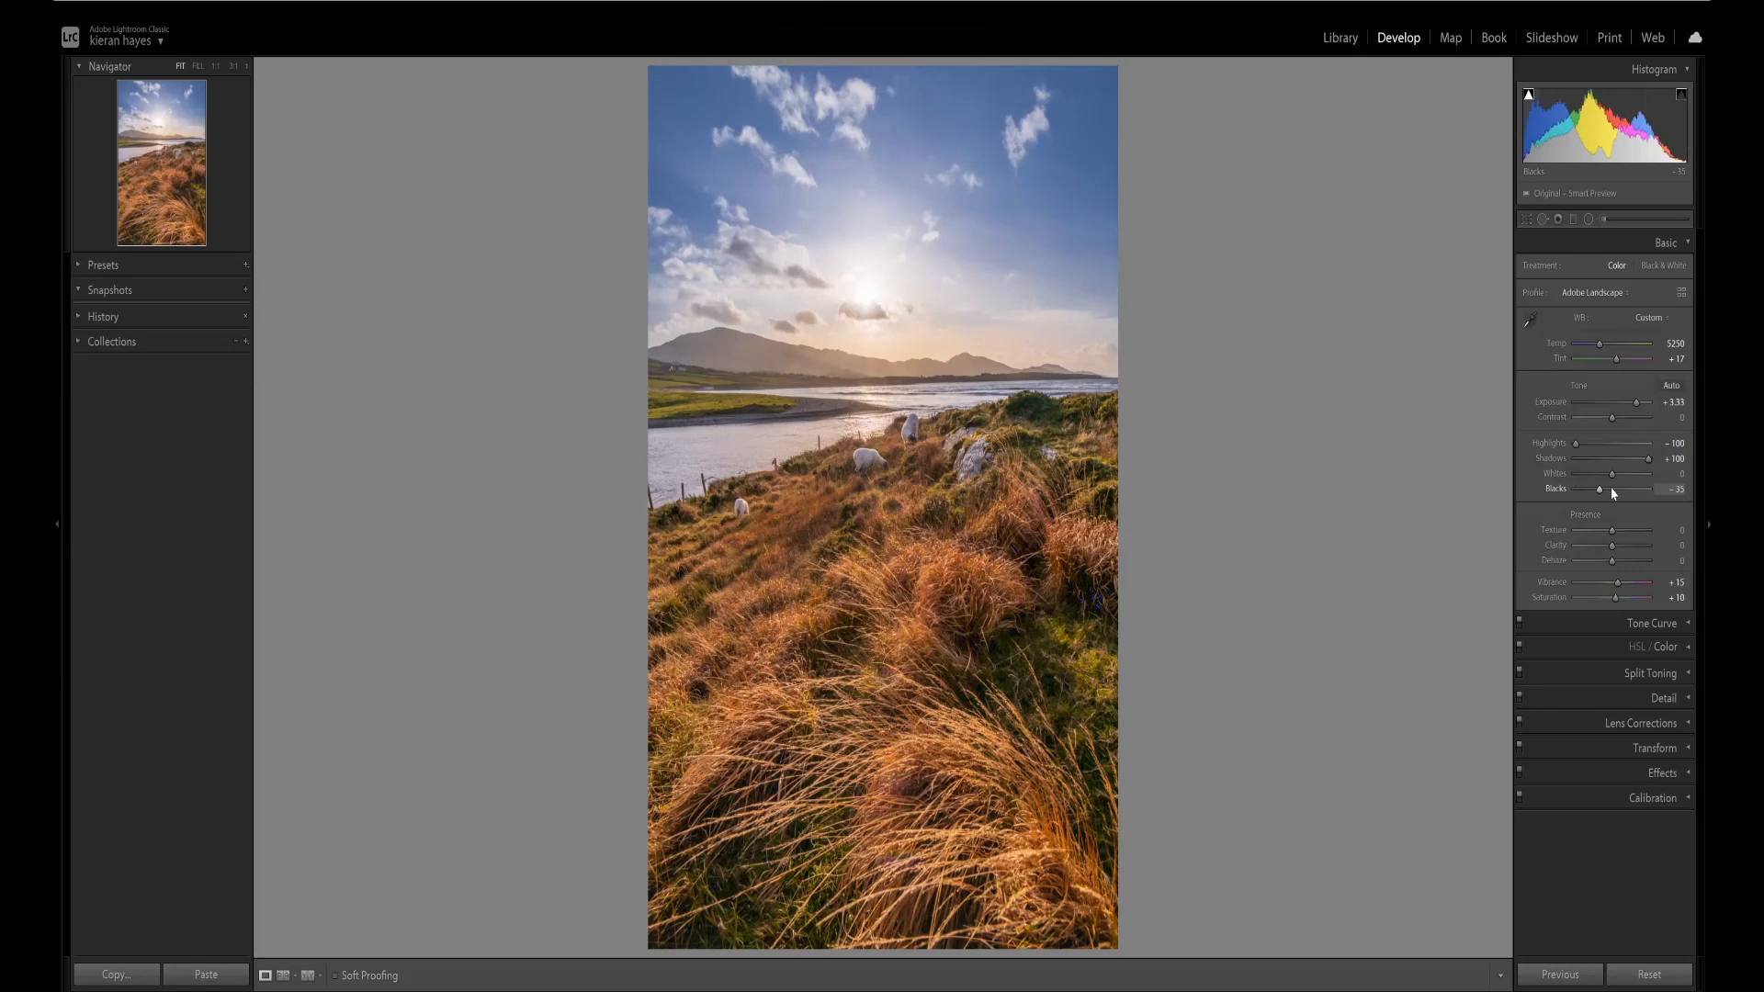
{"action": "scroll", "coordinate": [1613, 493], "scroll_direction": "up", "scroll_amount": 1}
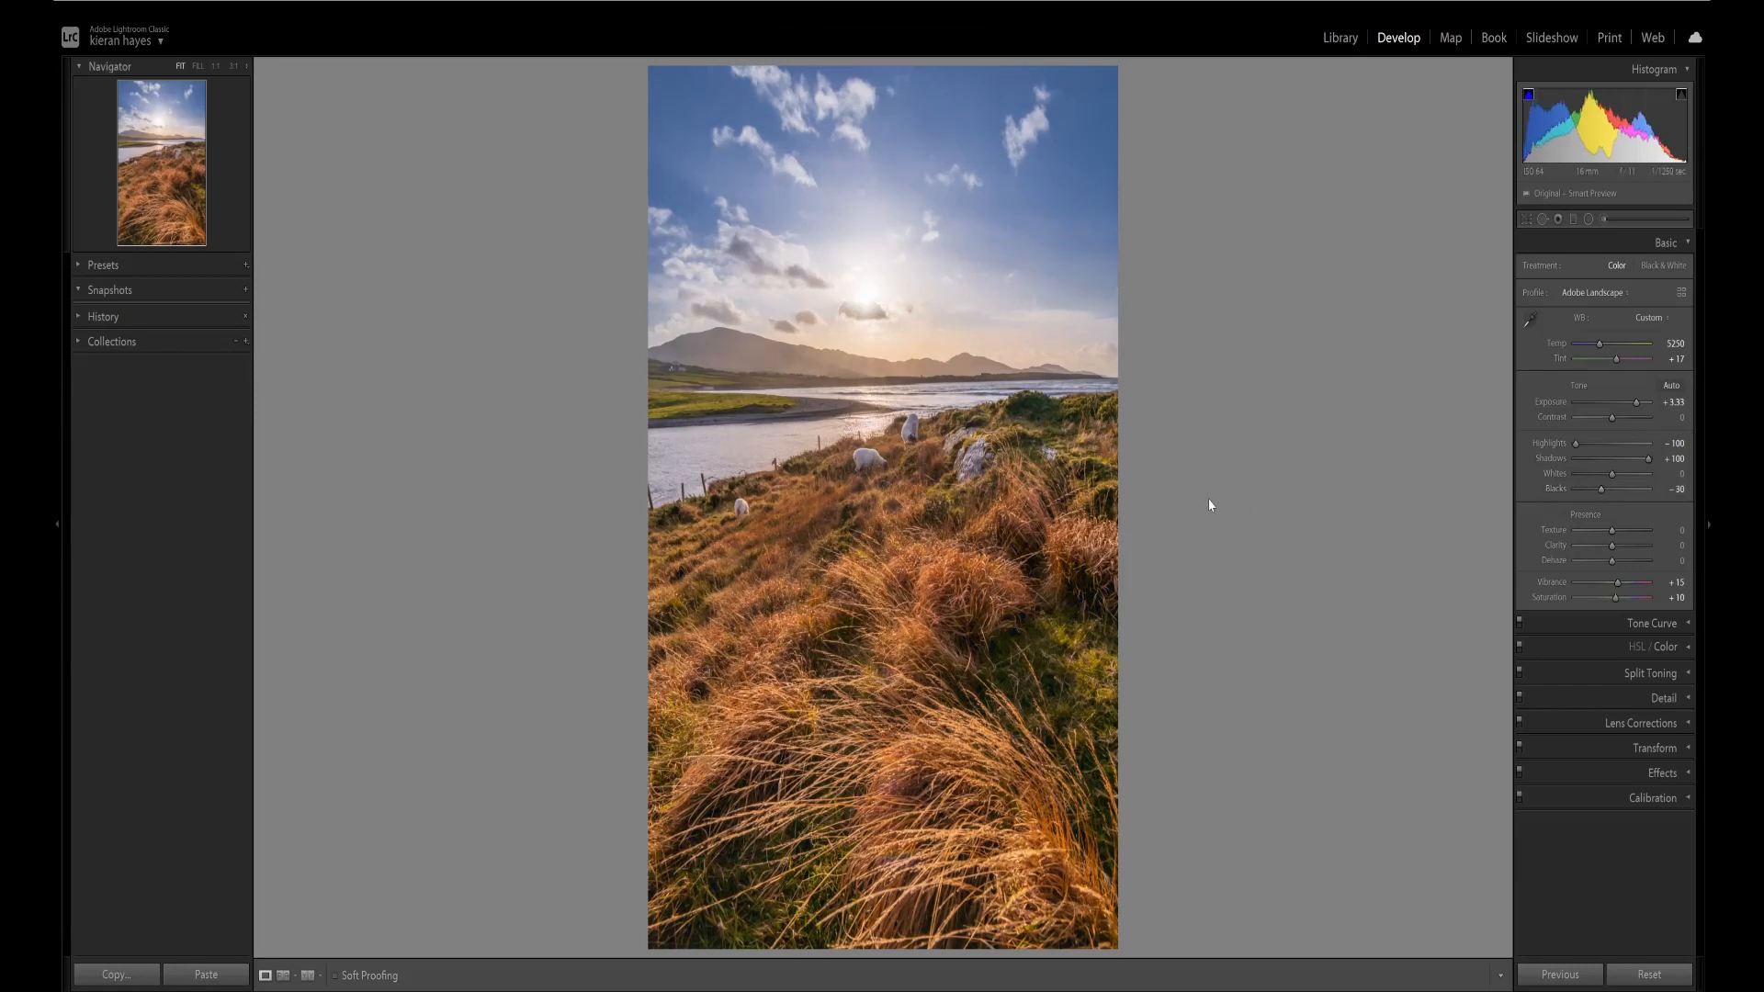